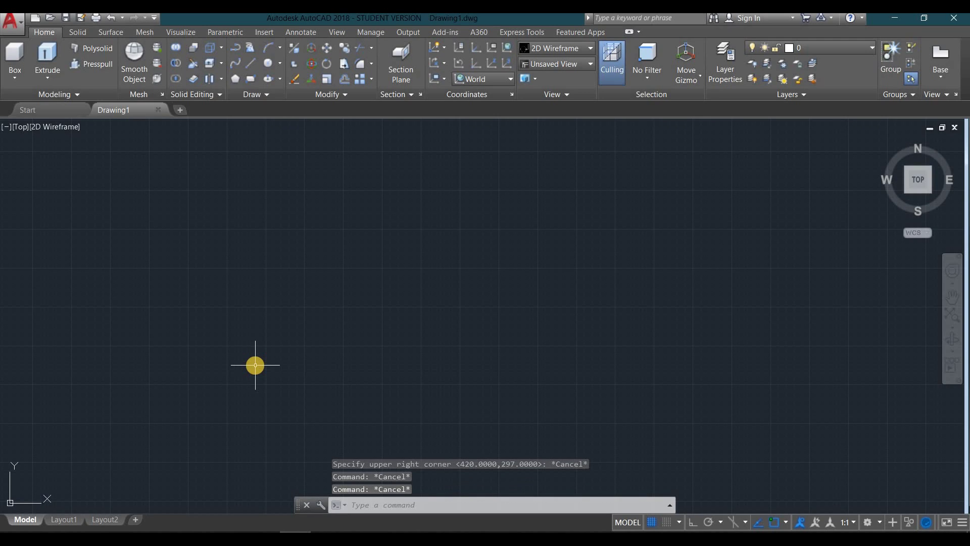
# Step: Set the drawing limits with LIMITS from 0,0 to 250,250
pyautogui.write('LIMITS')
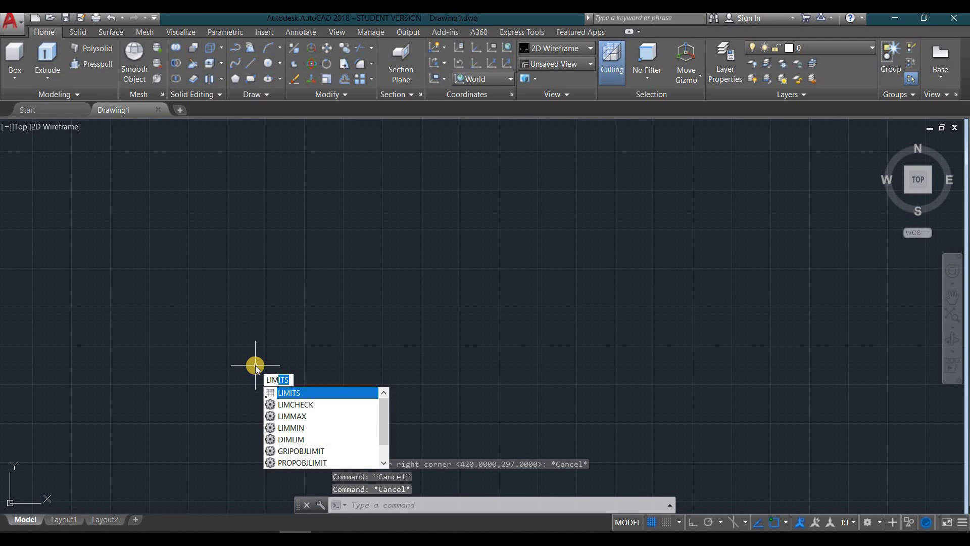
pyautogui.press('Return')
pyautogui.write('0')
pyautogui.press('Tab')
pyautogui.write('0')
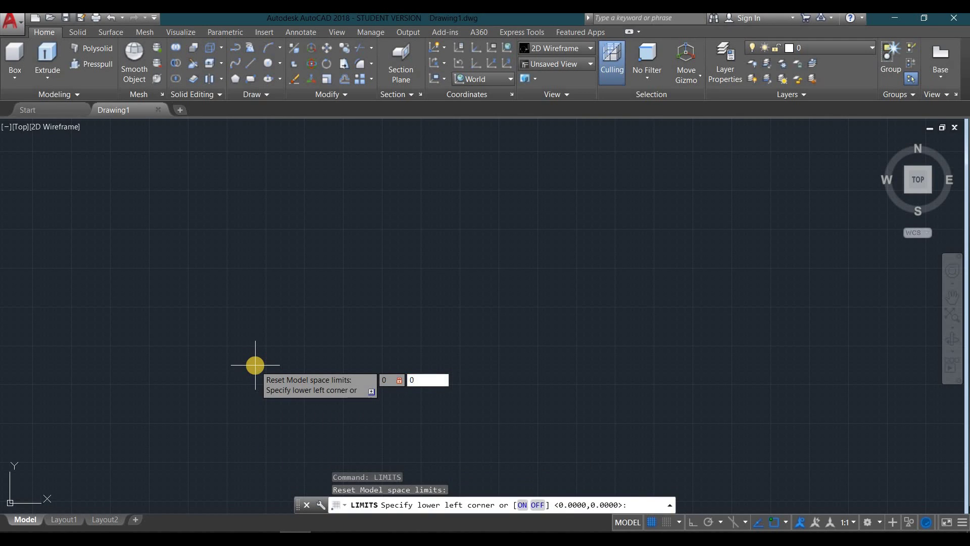
pyautogui.press('Return')
pyautogui.write('250')
pyautogui.press('Tab')
pyautogui.write('250')
pyautogui.press('Return')
# Step: Zoom All to show the full limits and turn off the grid
pyautogui.write('z')
pyautogui.press('Return')
pyautogui.write('a')
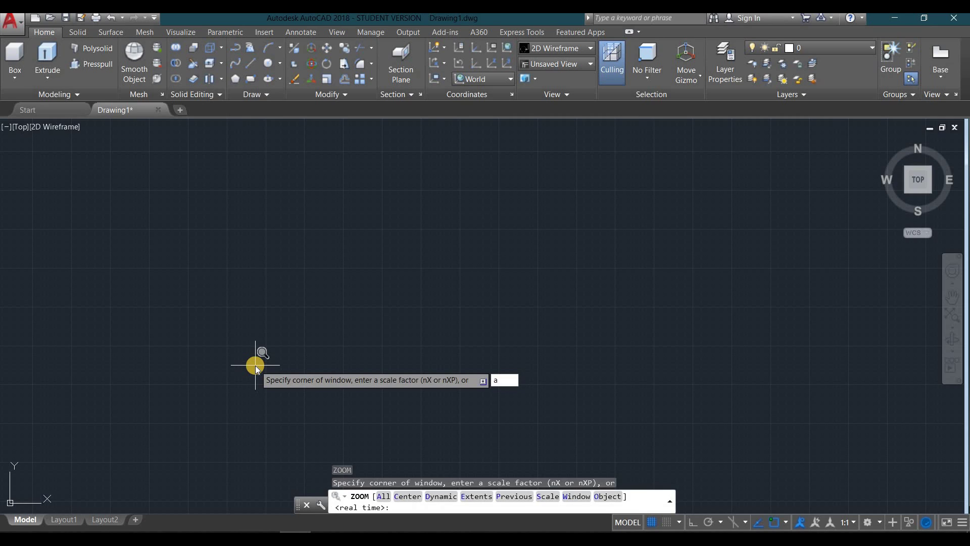
pyautogui.press('Return')
pyautogui.press('F7')
pyautogui.write('c')
pyautogui.press('Return')
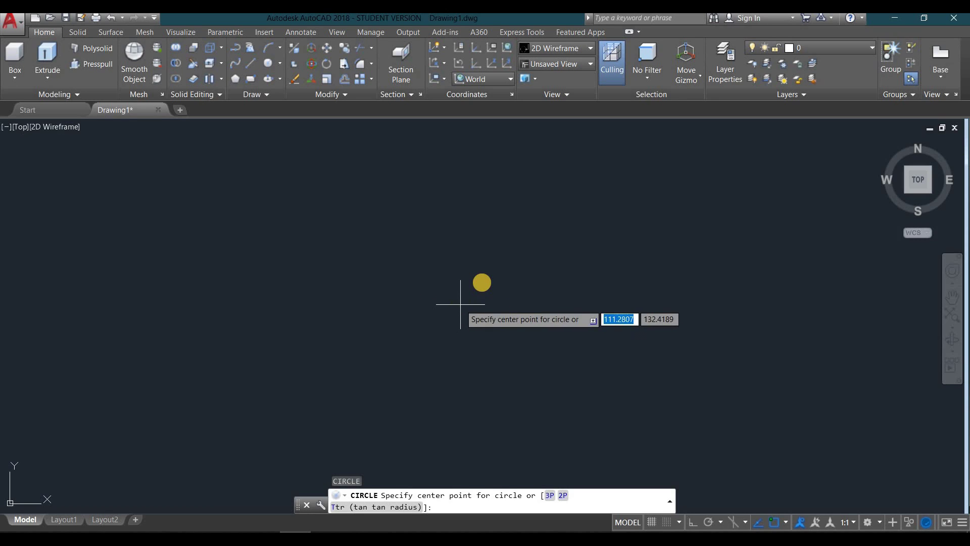
# Step: Draw a 44-diameter circle in the middle of the drawing
pyautogui.click(481, 282)
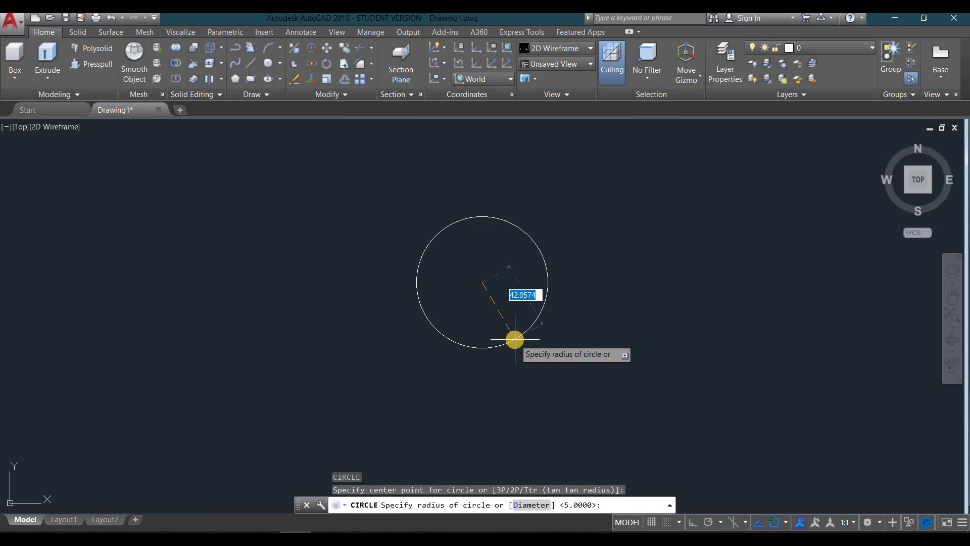
pyautogui.write('d')
pyautogui.press('Return')
pyautogui.write('44')
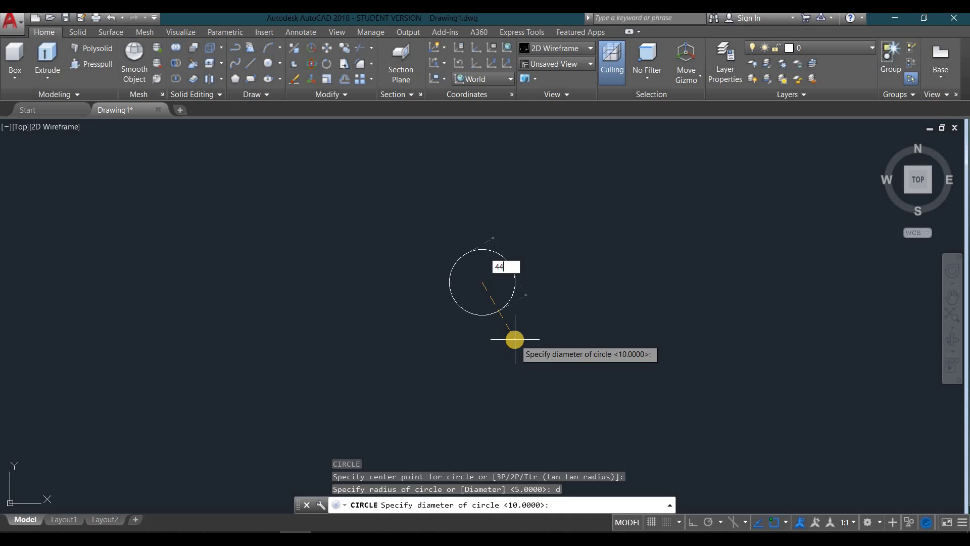
pyautogui.press('Return')
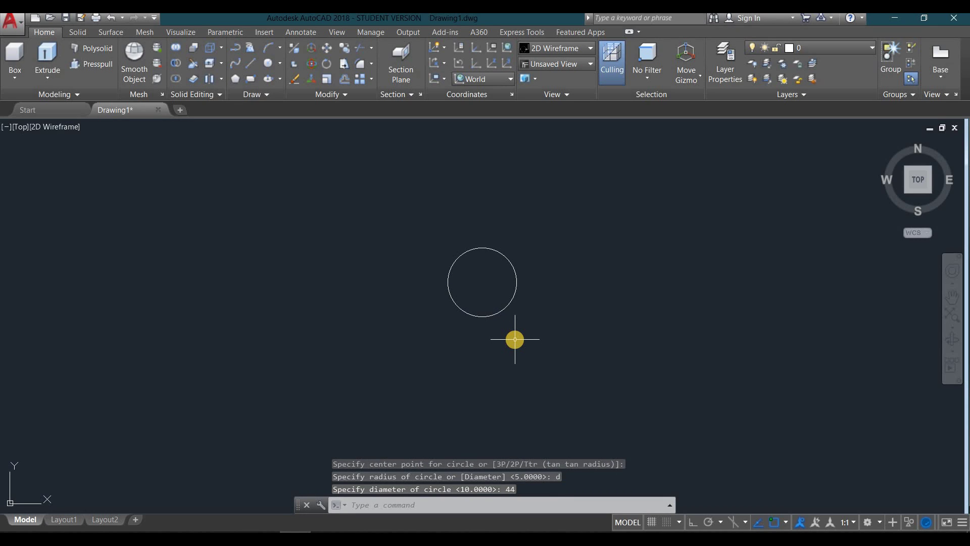
# Step: Draw a concentric radius-30 circle around the 44-diameter circle
pyautogui.write('c')
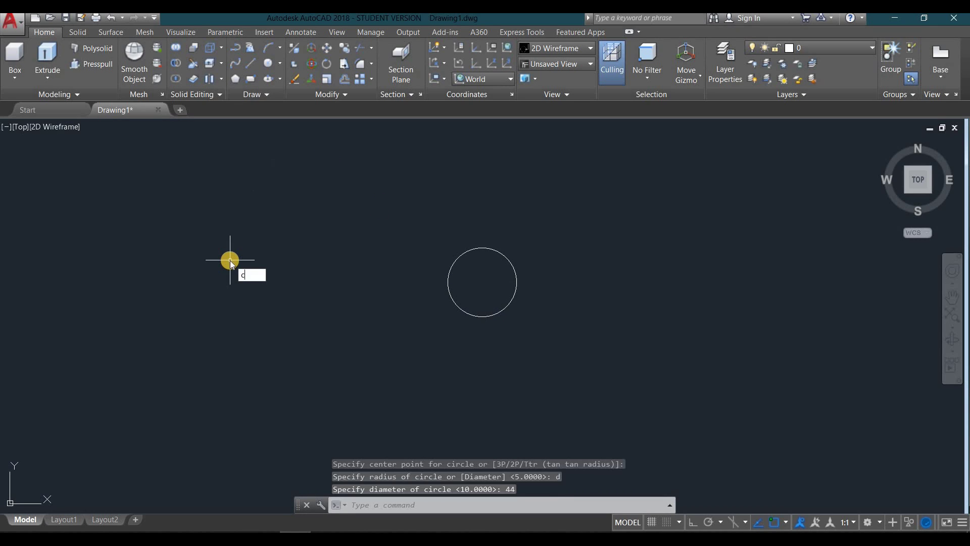
pyautogui.press('Return')
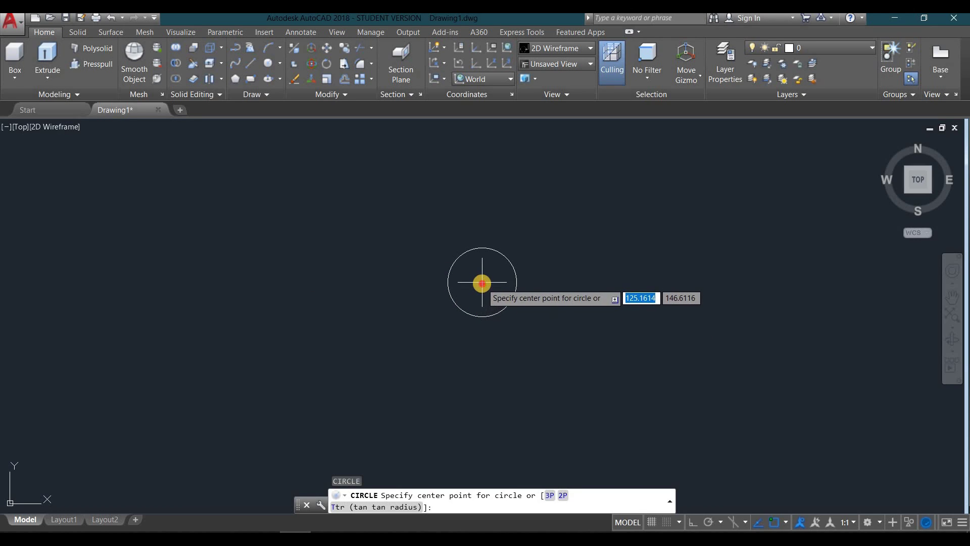
pyautogui.click(481, 289)
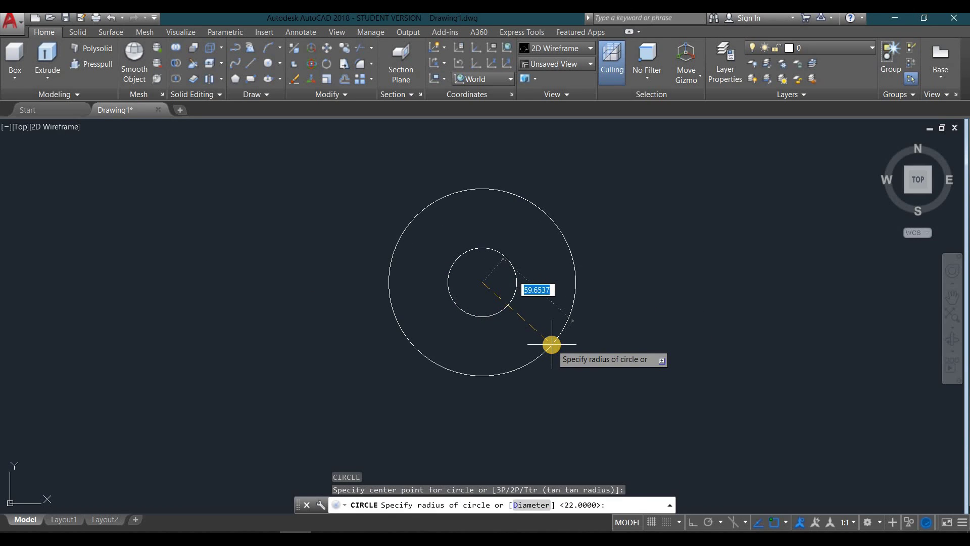
pyautogui.write('30')
pyautogui.press('Return')
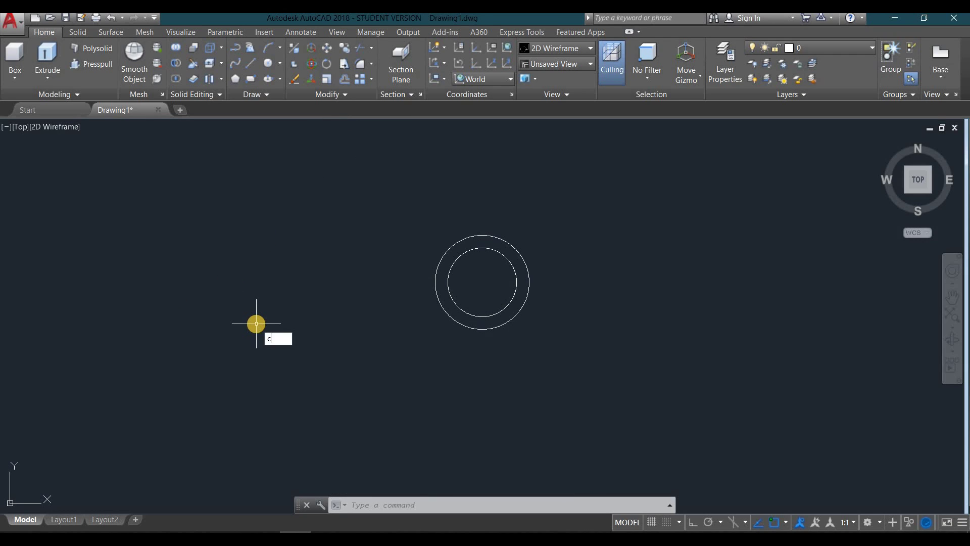
# Step: Draw a radius-5 circle centred on the inner circle's bottom quadrant
pyautogui.press('Return')
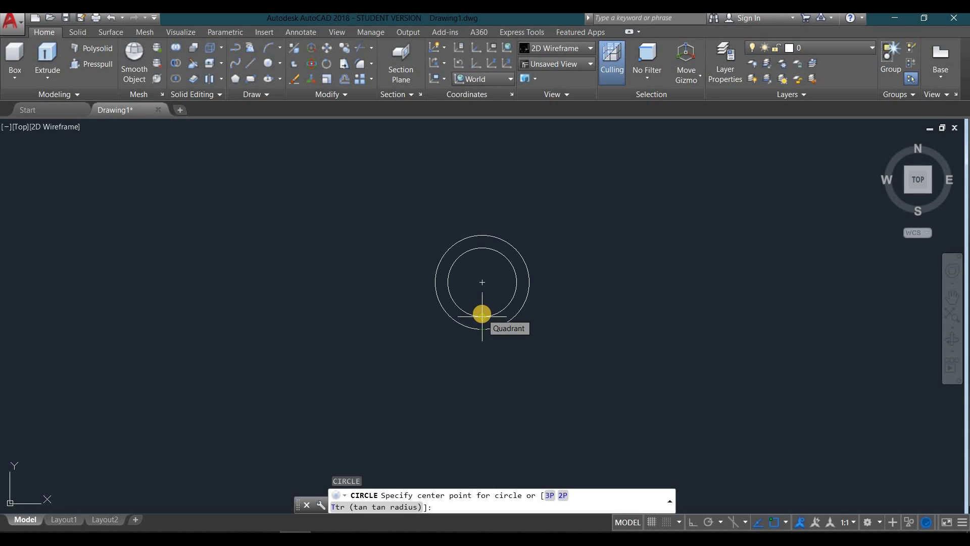
pyautogui.click(482, 314)
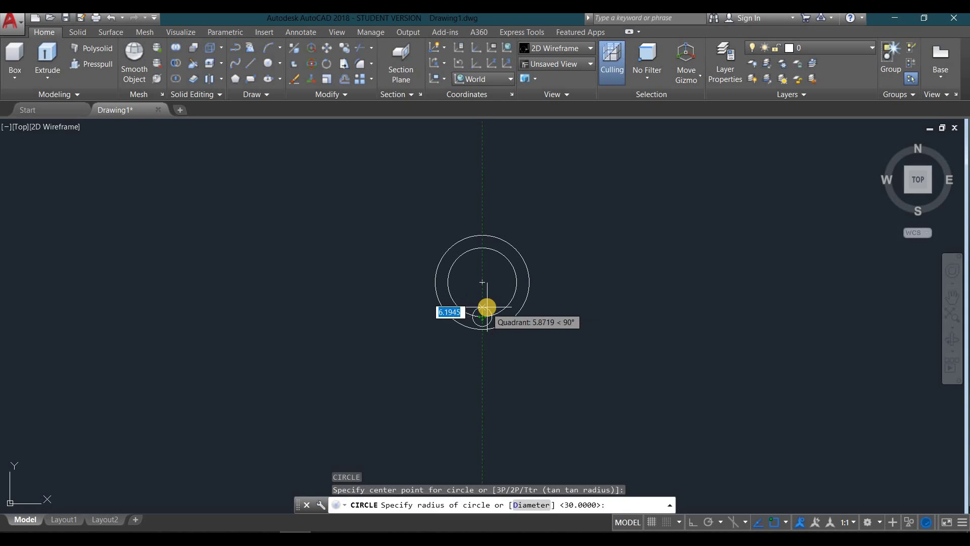
pyautogui.write('5')
pyautogui.press('Return')
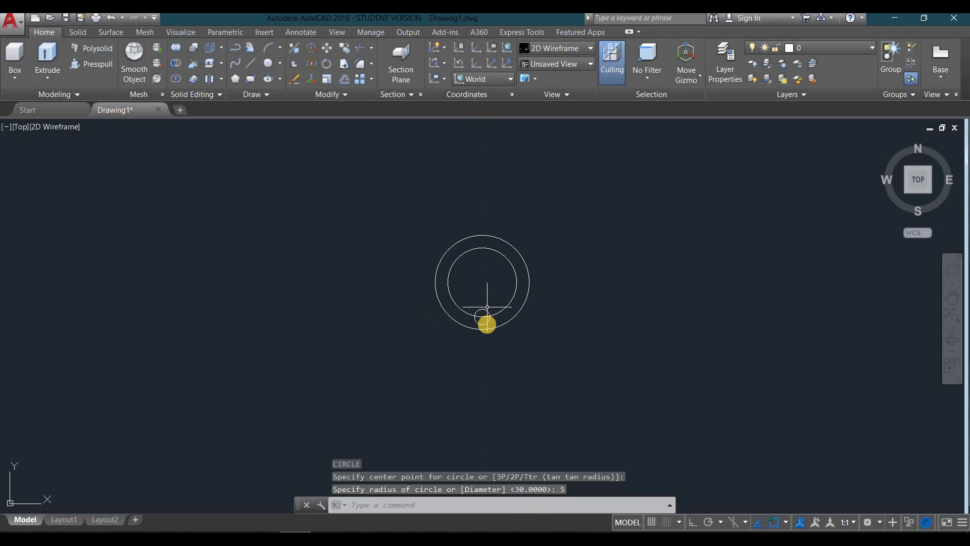
pyautogui.click(487, 324)
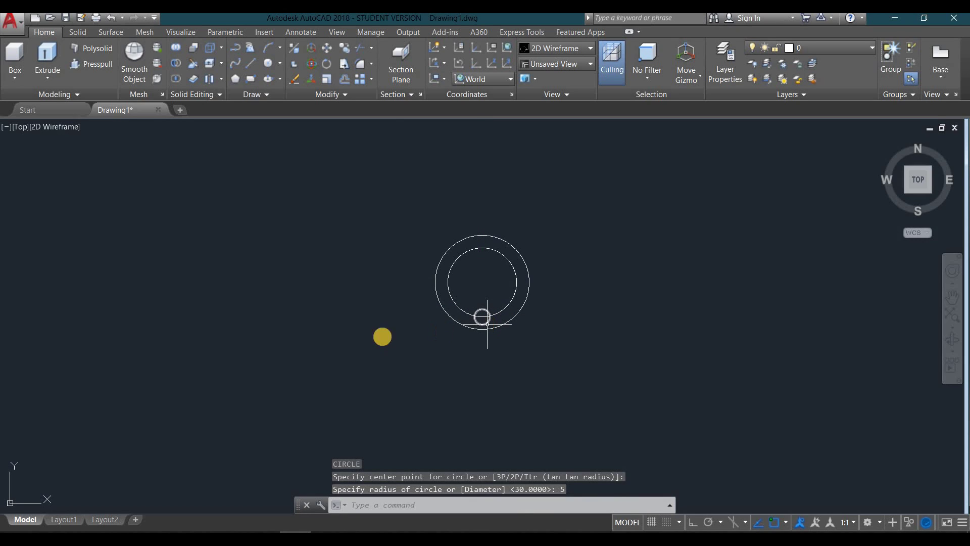
pyautogui.write('AR')
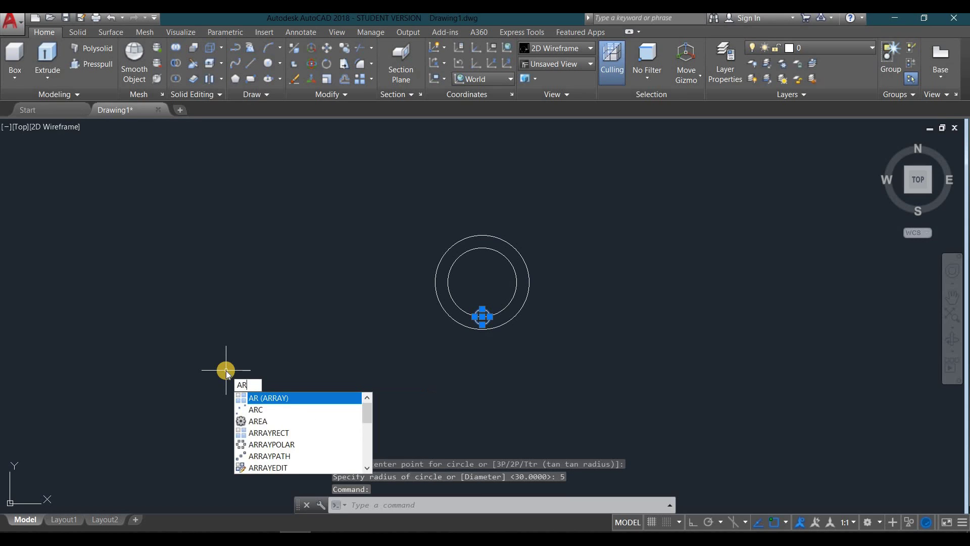
# Step: Polar-array the radius-5 circle into 6 copies around the large circles' centre
pyautogui.press('Return')
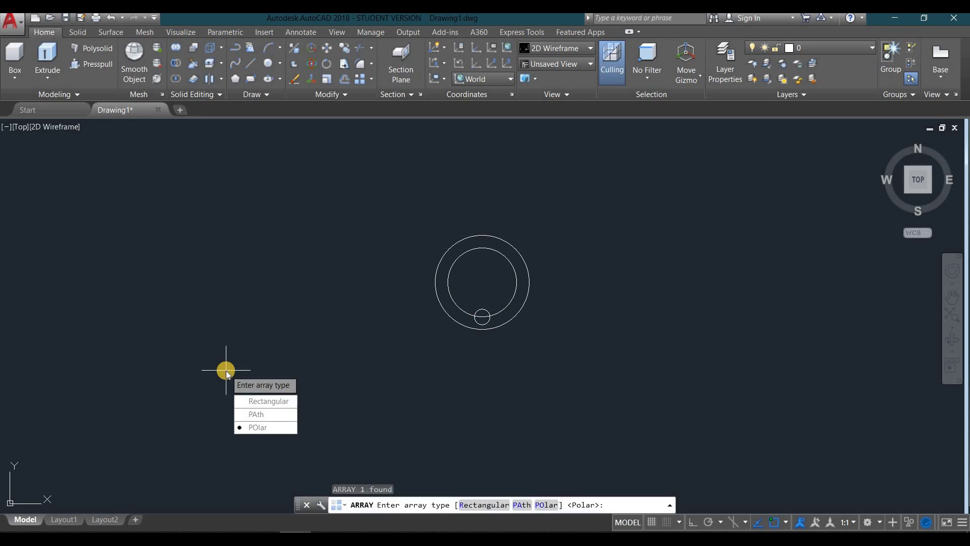
pyautogui.click(258, 427)
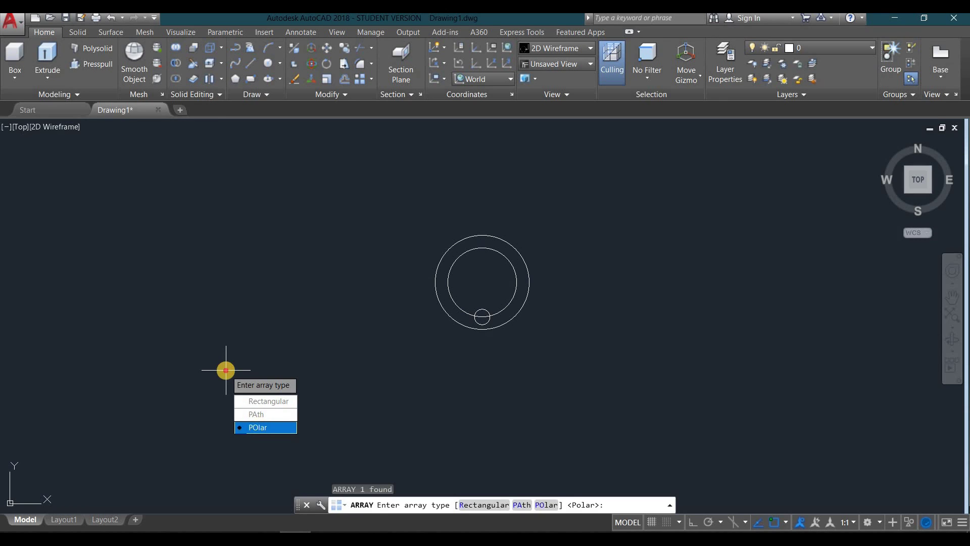
pyautogui.click(483, 282)
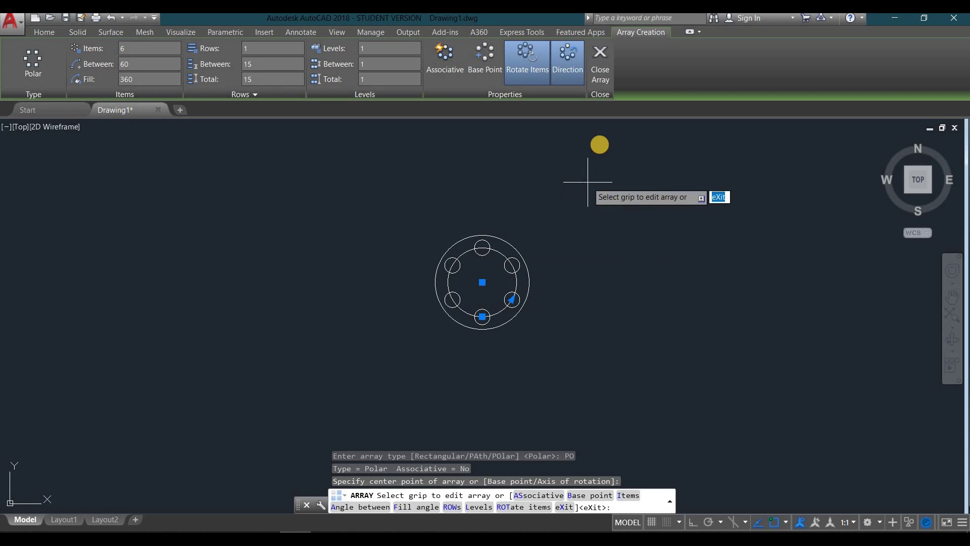
pyautogui.click(602, 95)
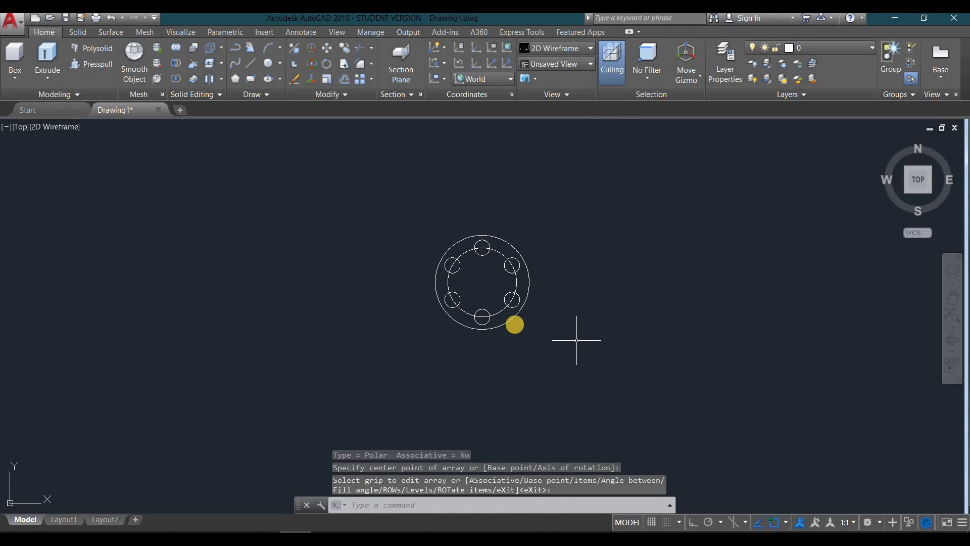
# Step: Create a new layer Layer1 and colour it yellow
pyautogui.click(734, 70)
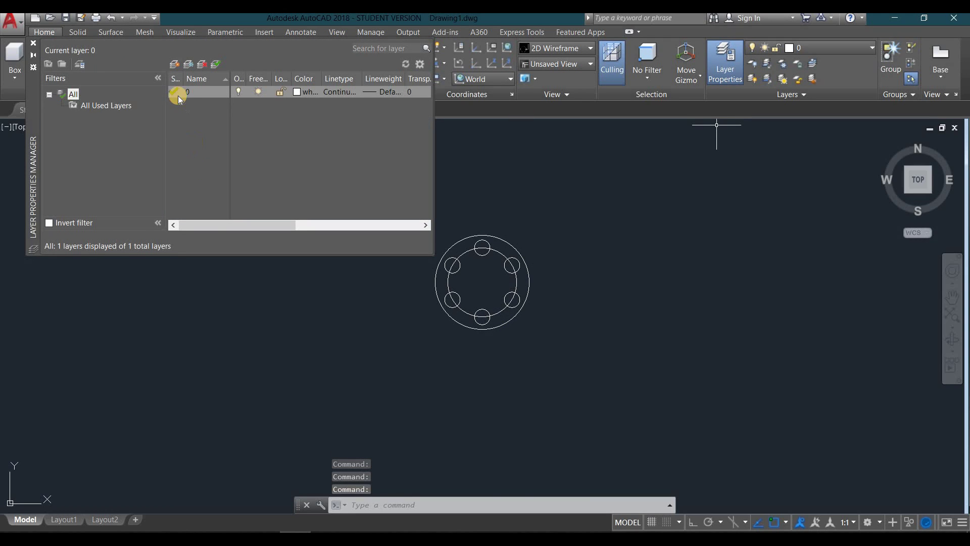
pyautogui.click(174, 64)
pyautogui.click(297, 103)
pyautogui.click(298, 105)
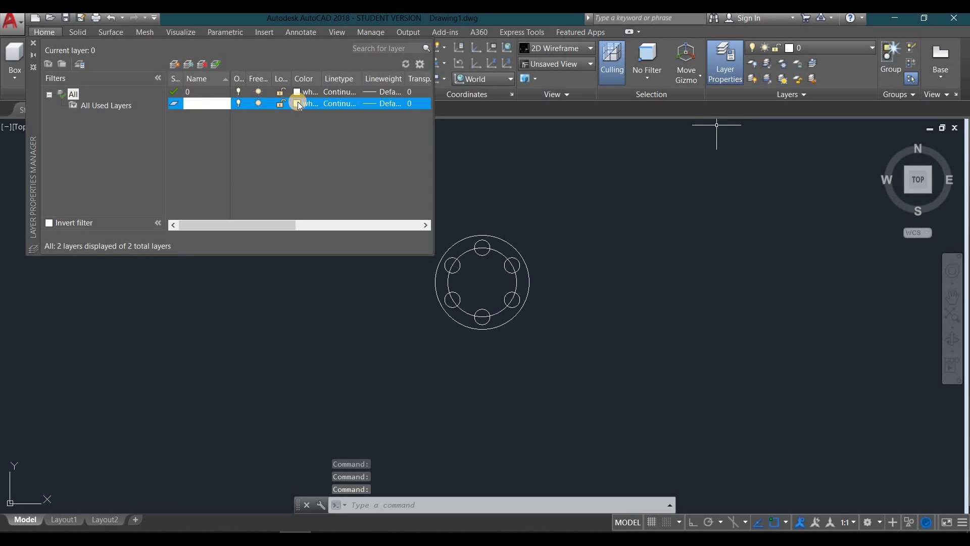
pyautogui.click(458, 375)
# Step: Load the ACAD_ISO02W100 linetype and assign it to Layer1
pyautogui.click(341, 104)
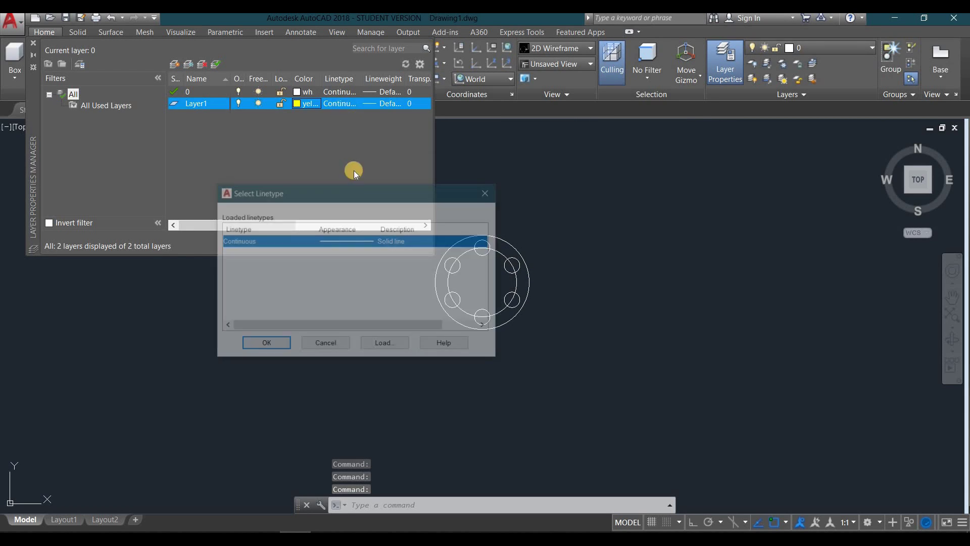
pyautogui.click(386, 344)
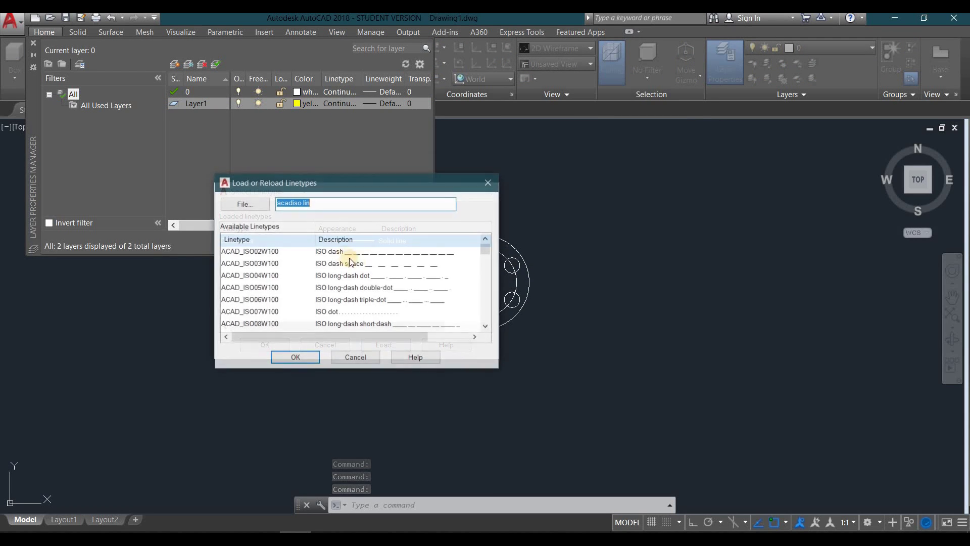
pyautogui.click(338, 252)
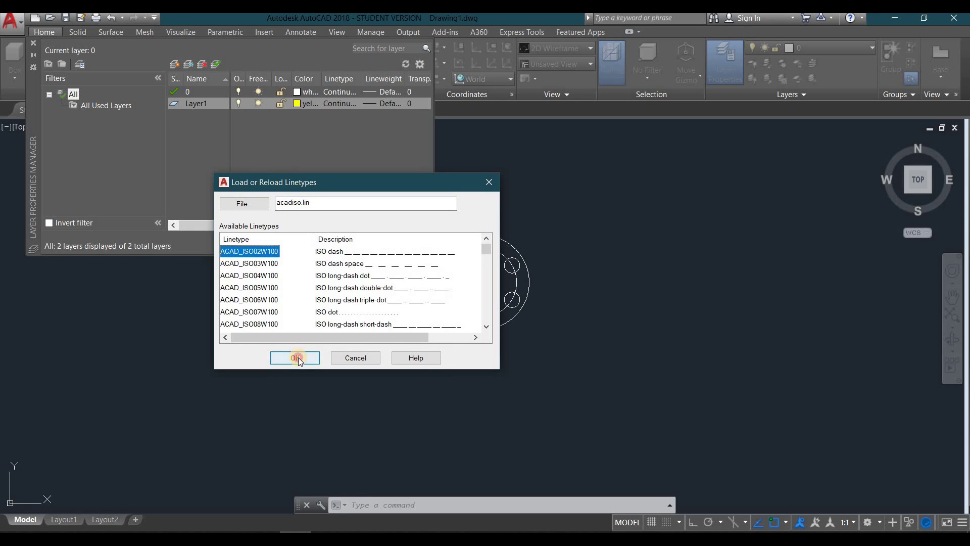
pyautogui.click(298, 357)
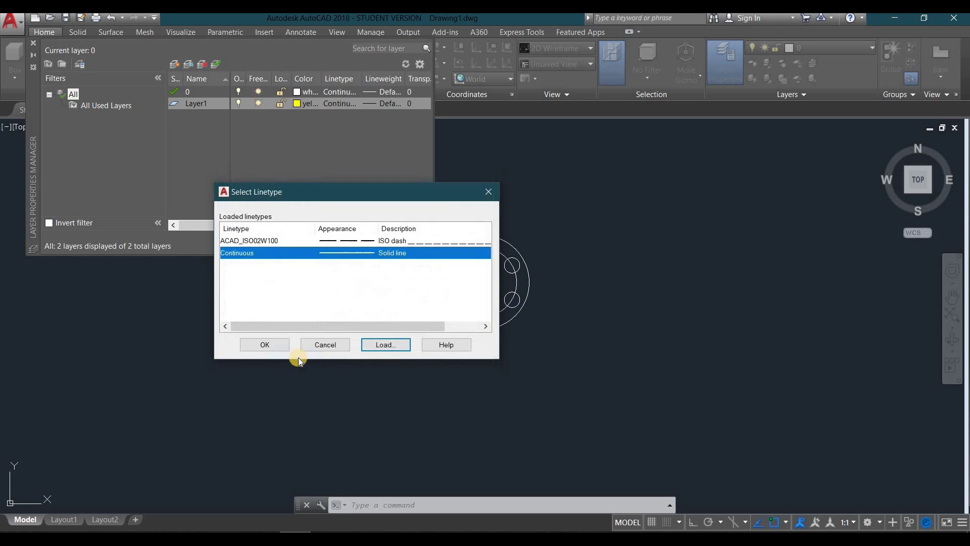
pyautogui.click(304, 241)
pyautogui.click(268, 344)
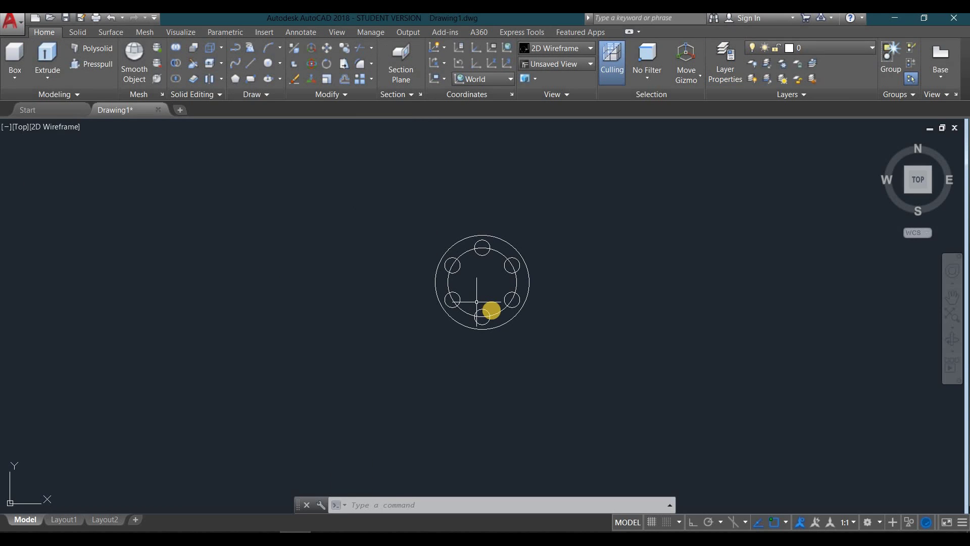
pyautogui.click(495, 312)
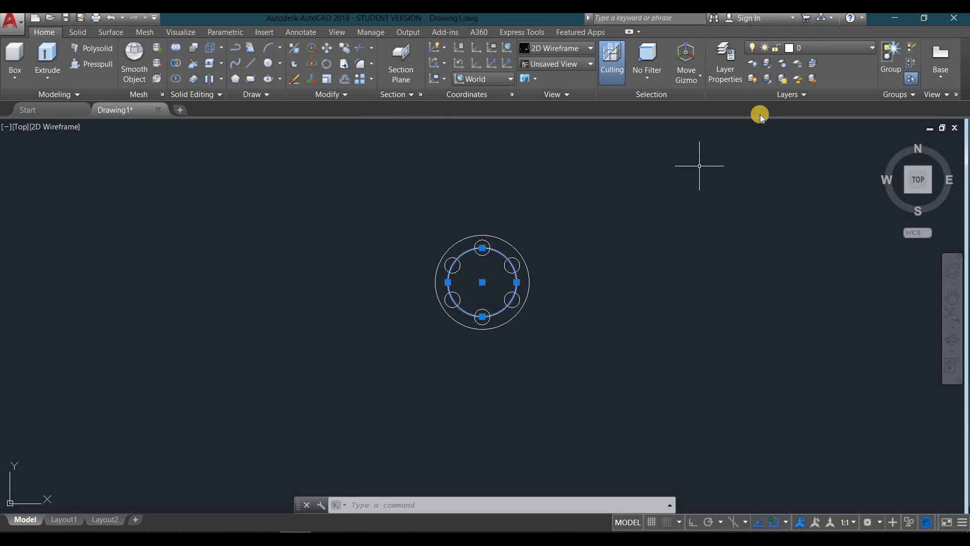
# Step: Move the radius-30 circle through the hole centres onto Layer1
pyautogui.click(818, 51)
pyautogui.click(813, 78)
pyautogui.press('Escape')
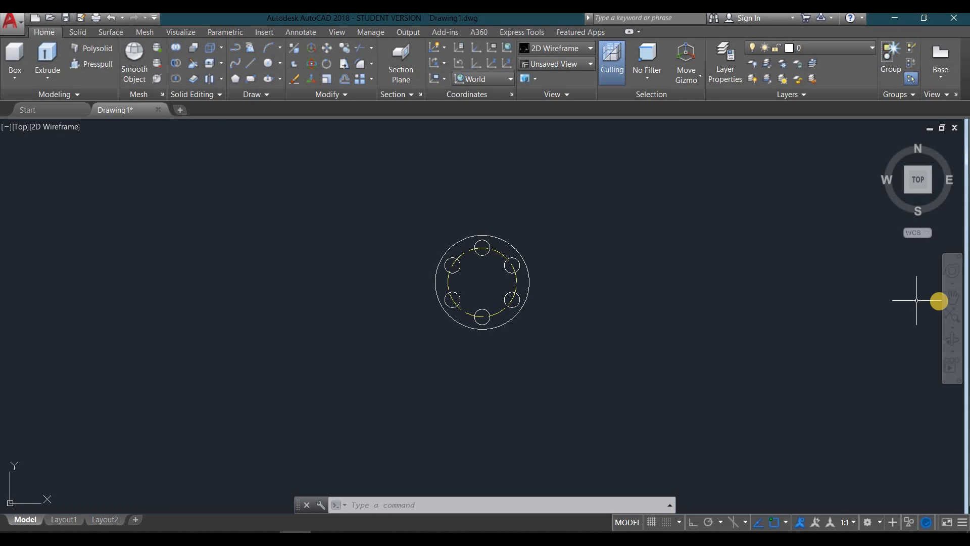
# Step: Pan the view so the flange sits low with space above
pyautogui.click(951, 302)
pyautogui.moveTo(626, 350); pyautogui.dragTo(577, 442)
pyautogui.moveTo(573, 347); pyautogui.dragTo(566, 373)
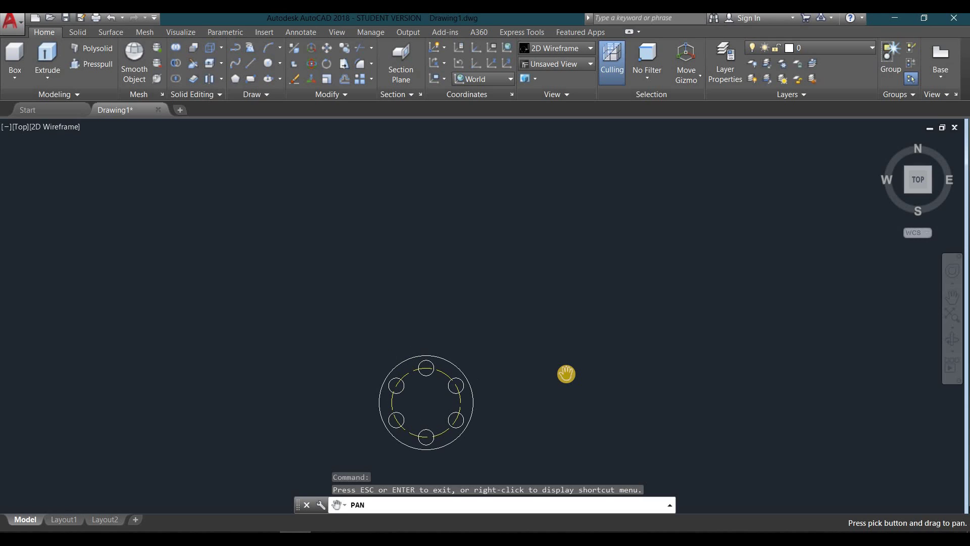
pyautogui.rightClick(536, 327)
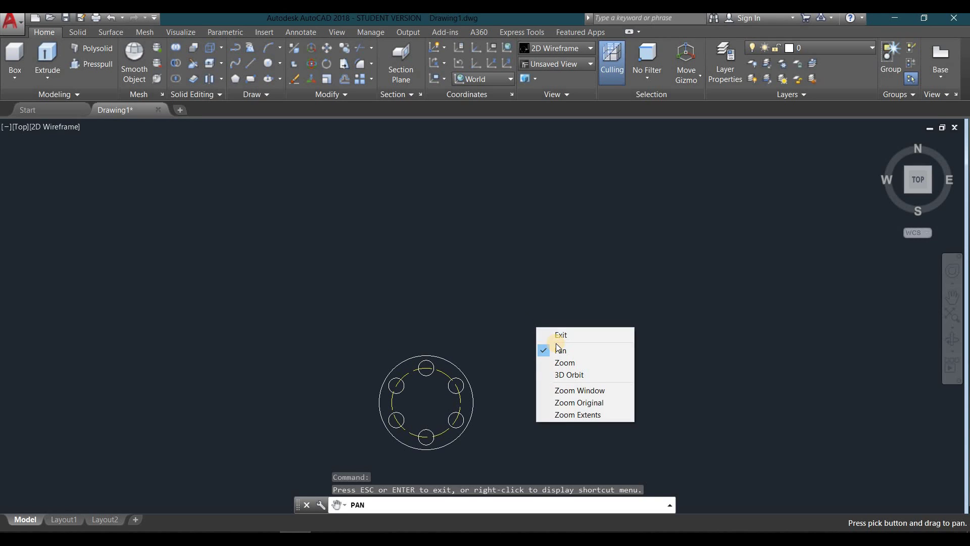
pyautogui.click(559, 333)
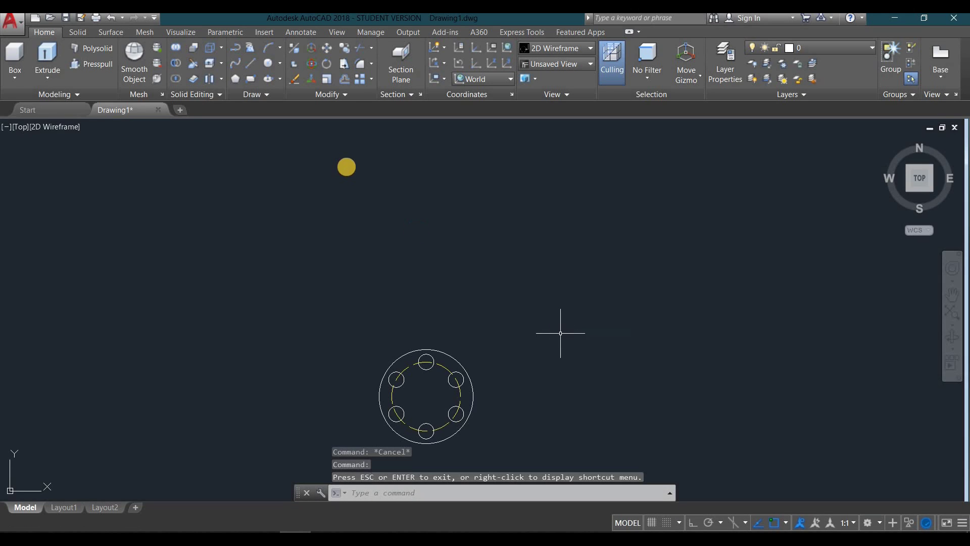
# Step: With Ortho on, draw a line from the flange centre 90 up, then 30 right
pyautogui.click(254, 68)
pyautogui.click(426, 397)
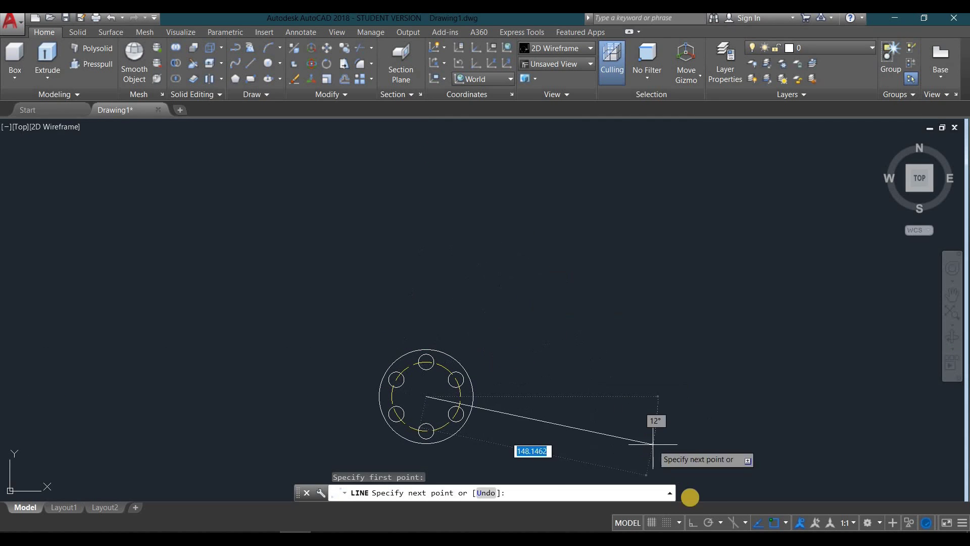
pyautogui.press('F8')
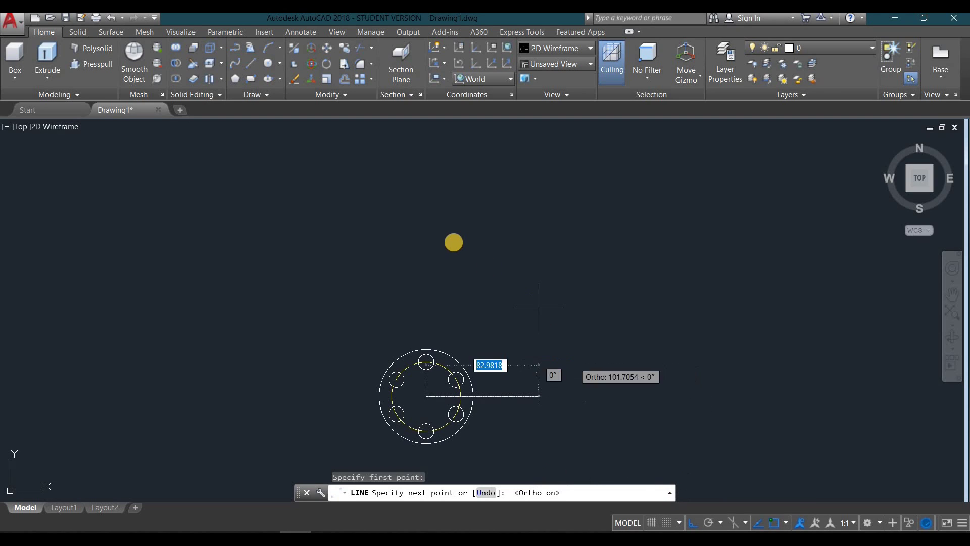
pyautogui.write('90')
pyautogui.press('Return')
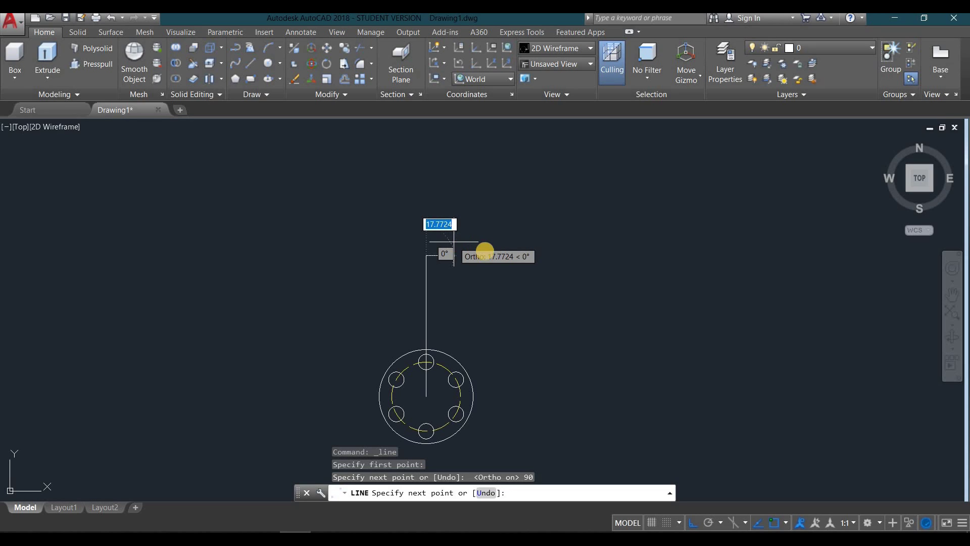
pyautogui.write('30')
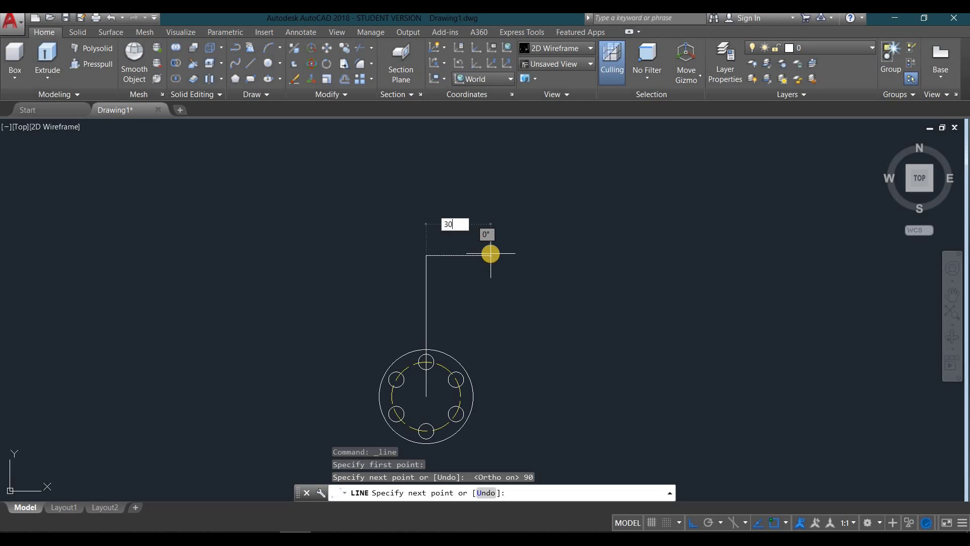
pyautogui.press('Return')
pyautogui.press('Return')
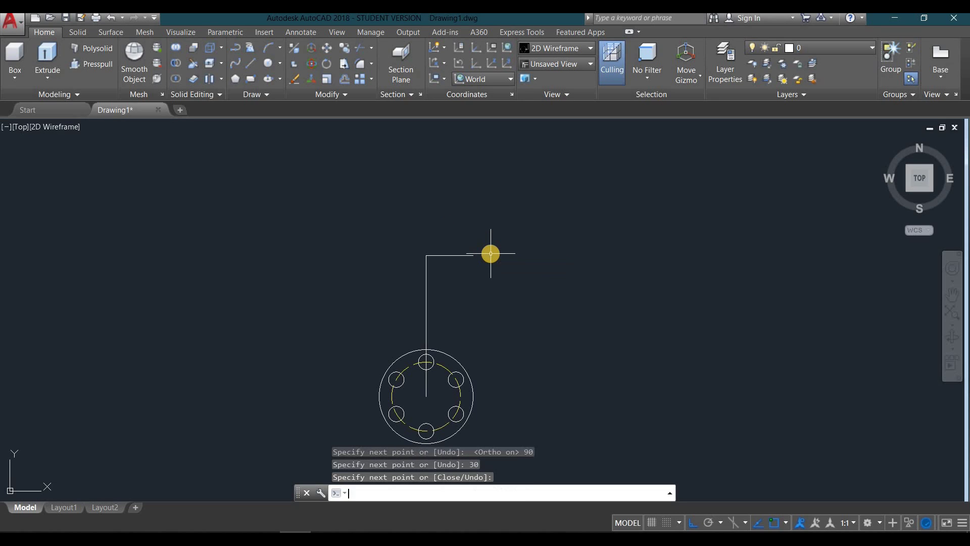
pyautogui.write('c')
pyautogui.press('Return')
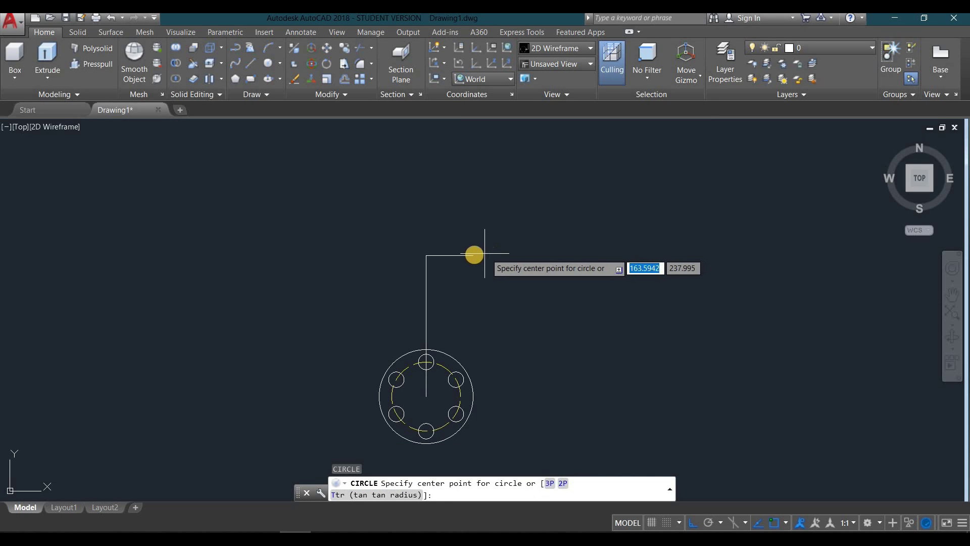
# Step: Draw a 44-diameter circle at the horizontal line's right end
pyautogui.click(473, 255)
pyautogui.write('d')
pyautogui.press('Return')
pyautogui.write('44')
pyautogui.press('Return')
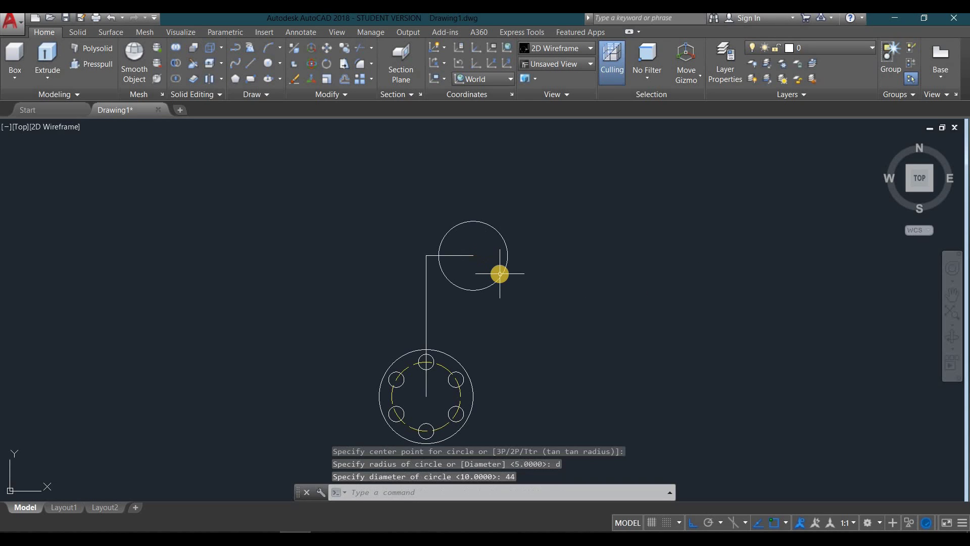
# Step: Add a concentric 26-diameter circle inside the 44-diameter circle
pyautogui.write('c')
pyautogui.press('Return')
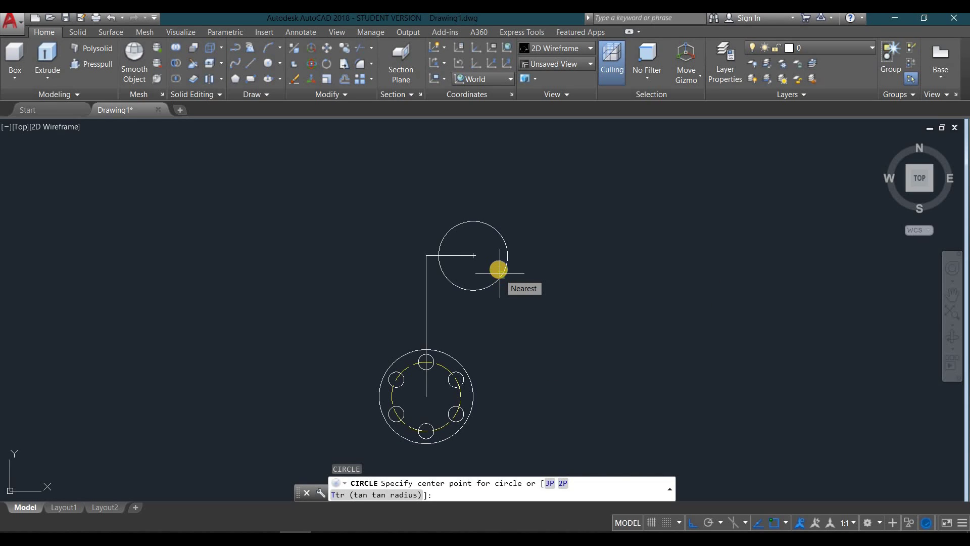
pyautogui.click(474, 255)
pyautogui.write('d')
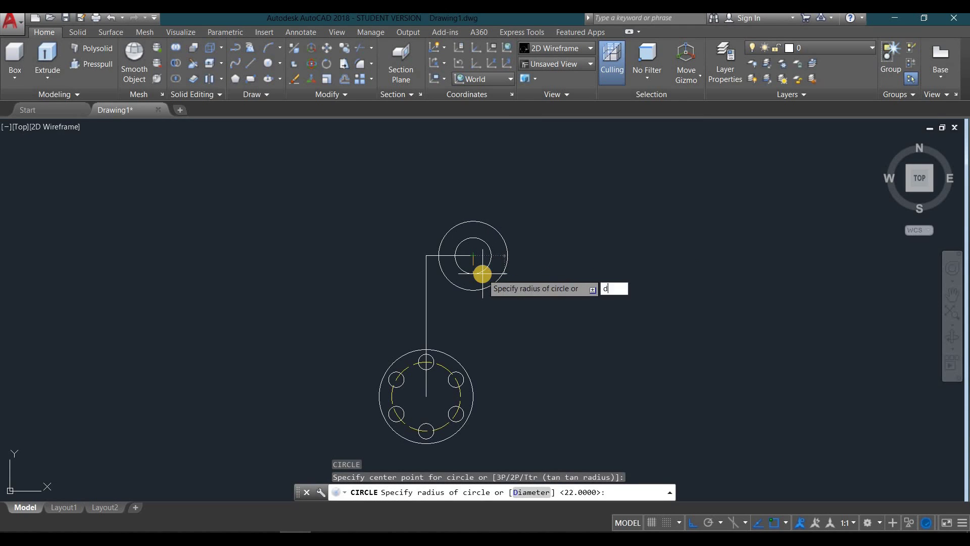
pyautogui.press('Return')
pyautogui.write('26')
pyautogui.press('Return')
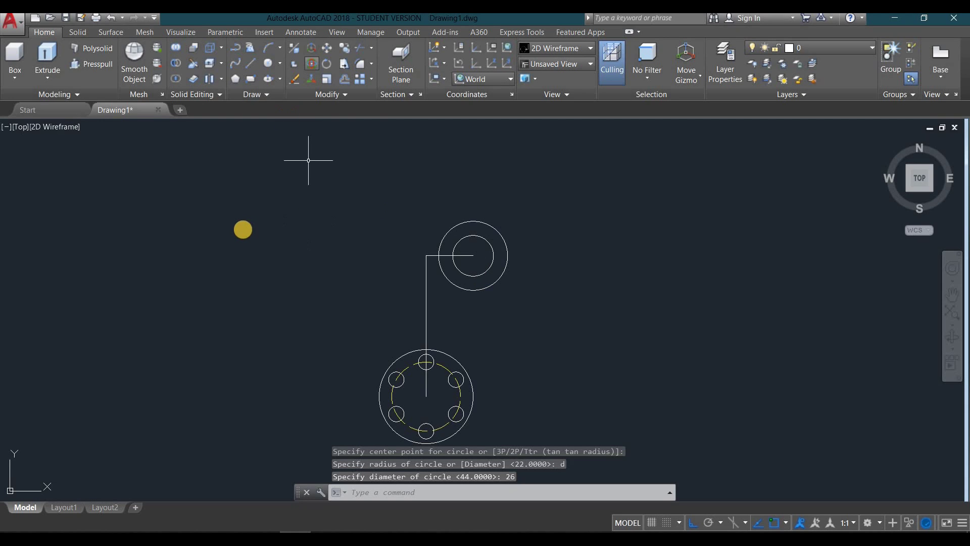
pyautogui.write('l')
pyautogui.press('Return')
# Step: Draw a 42-unit line leftward from the vertical line's top
pyautogui.click(425, 255)
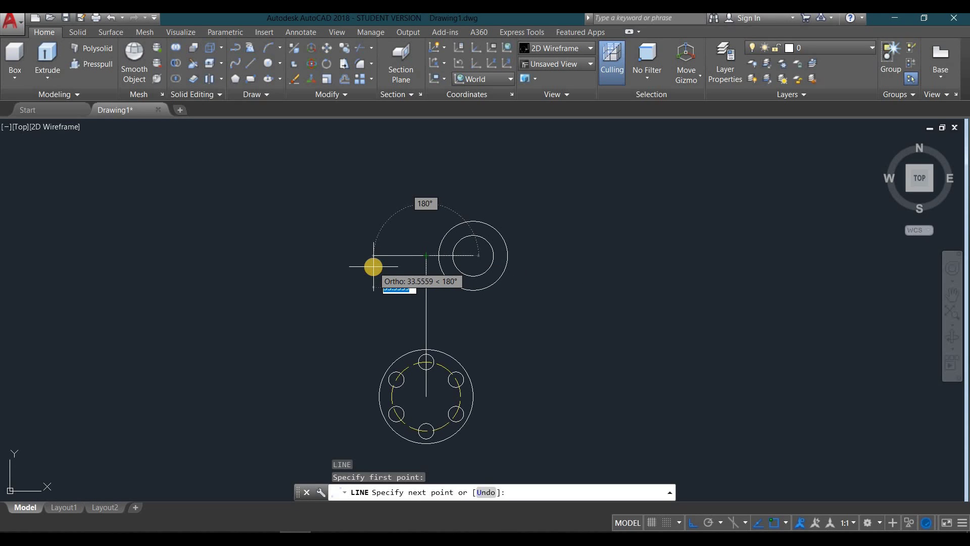
pyautogui.write('42')
pyautogui.press('Return')
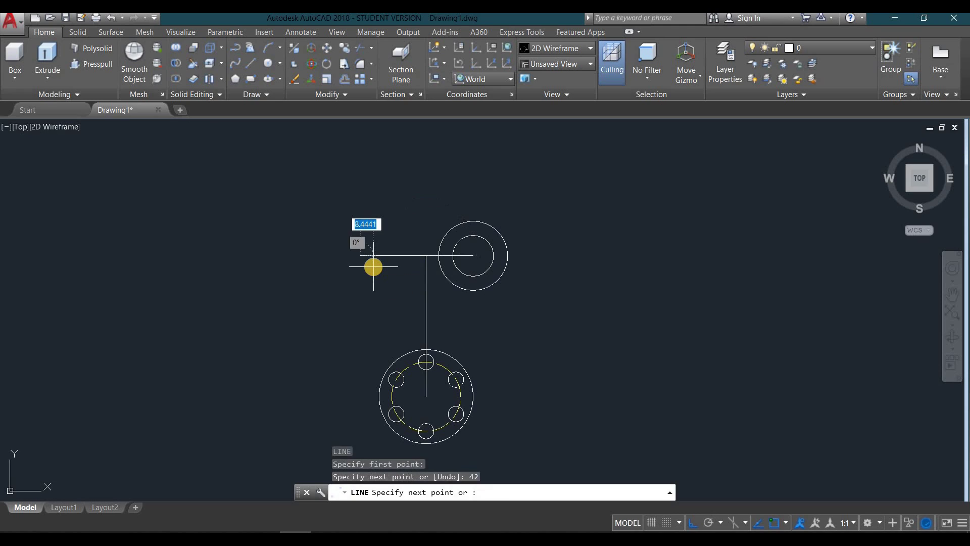
pyautogui.press('Return')
# Step: Draw a 26-diameter circle at the new line's left end
pyautogui.write('c')
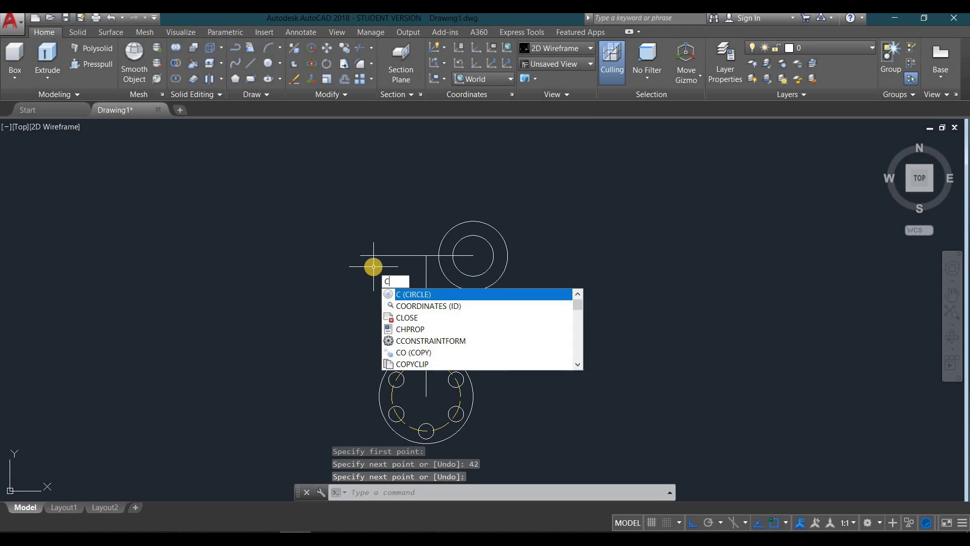
pyautogui.press('Return')
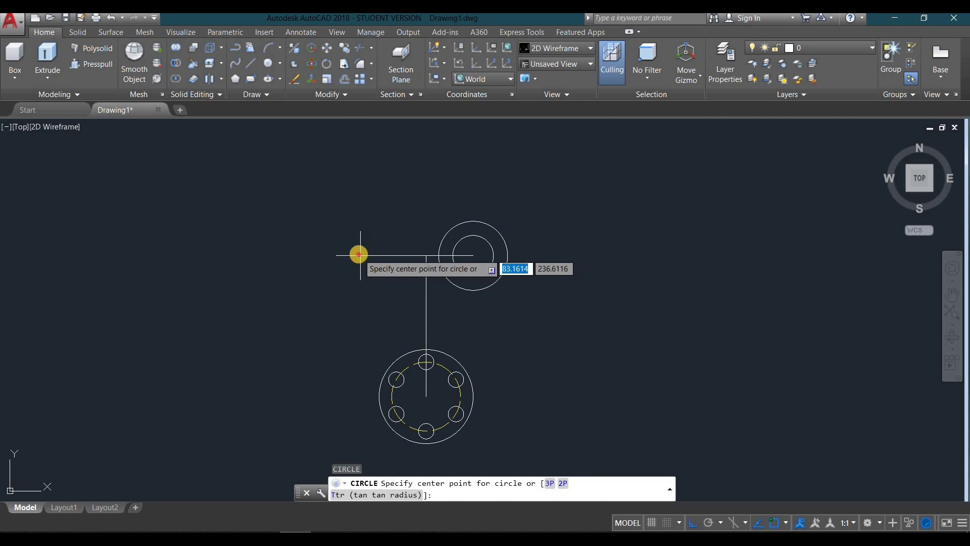
pyautogui.click(358, 254)
pyautogui.write('d')
pyautogui.press('Return')
pyautogui.write('26')
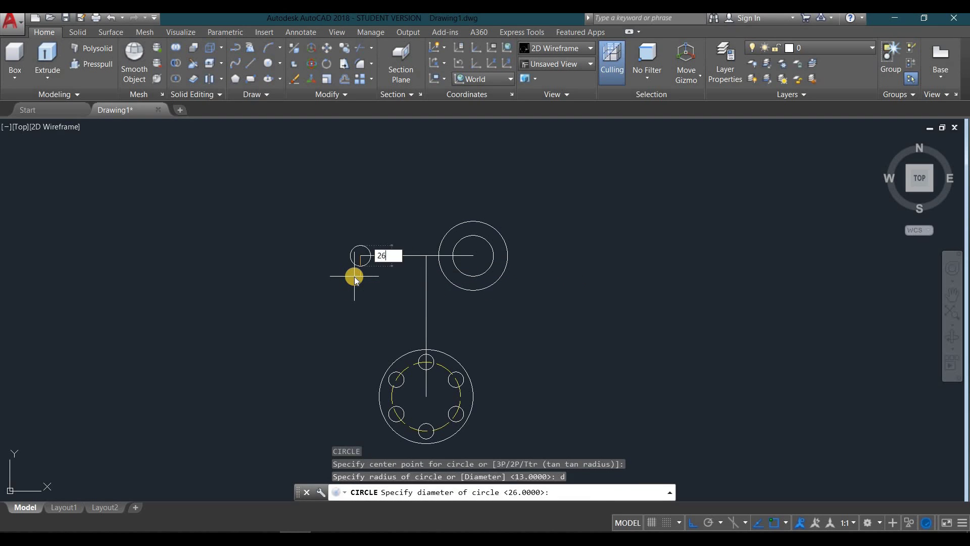
pyautogui.press('Return')
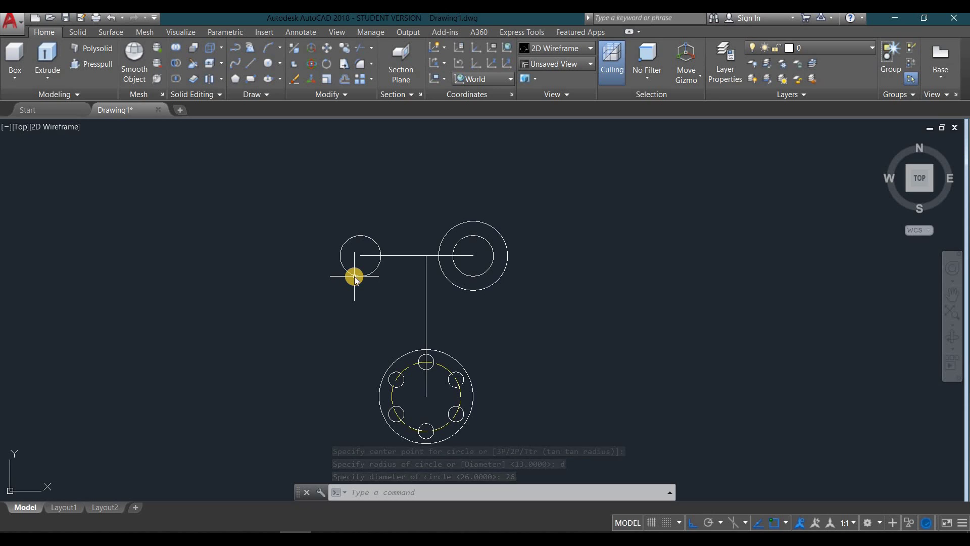
# Step: Add a concentric radius-22 circle around the left 26-diameter circle
pyautogui.write('c')
pyautogui.press('Return')
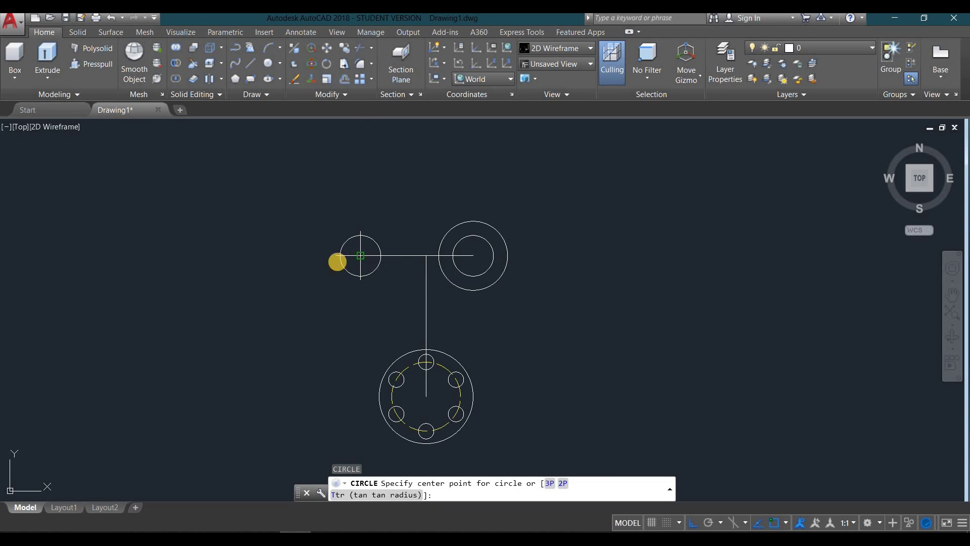
pyautogui.click(360, 256)
pyautogui.write('22')
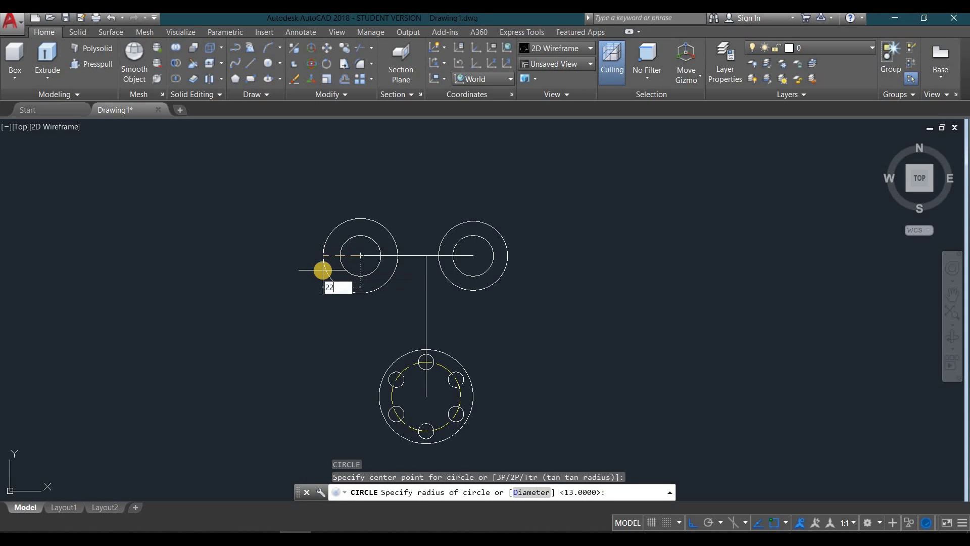
pyautogui.press('Return')
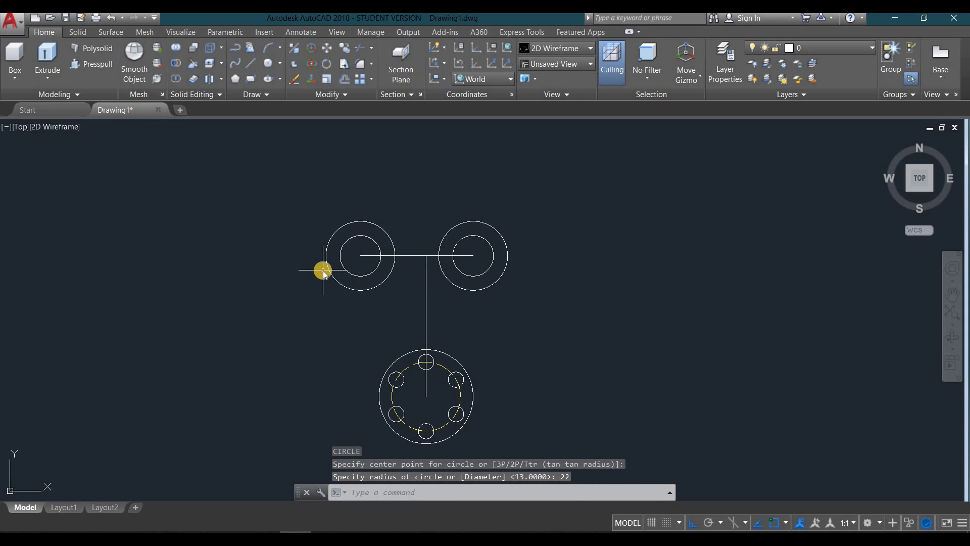
pyautogui.write('c')
pyautogui.press('Return')
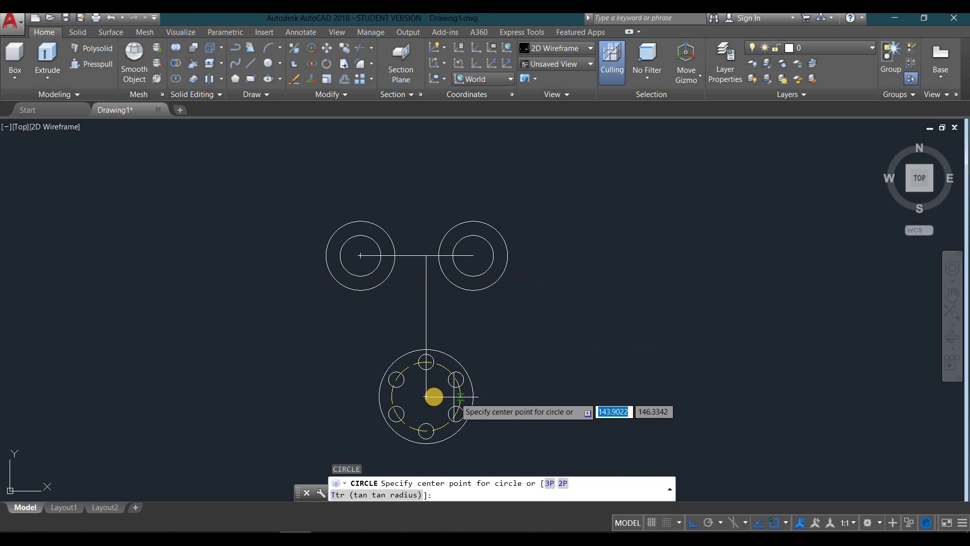
# Step: Draw a radius-13 circle centred on the flange centre
pyautogui.click(426, 397)
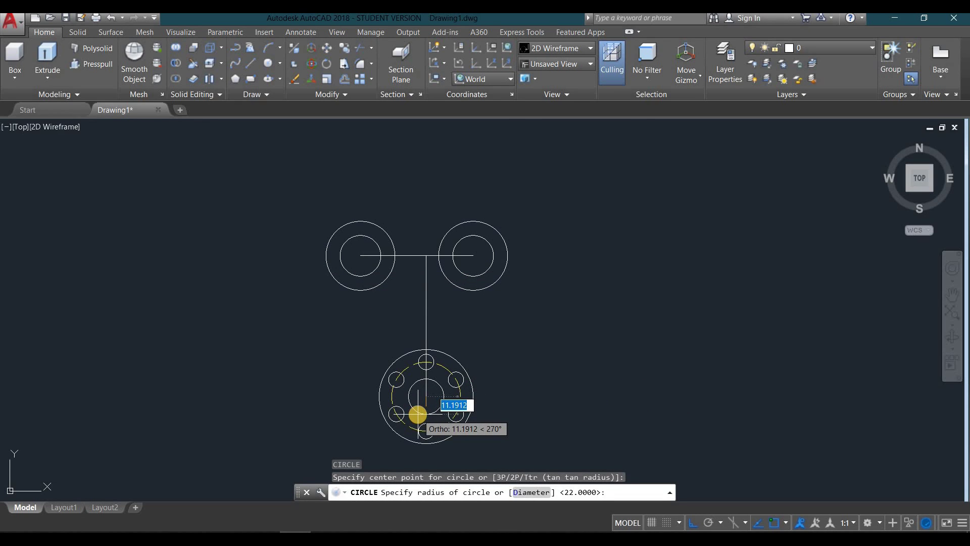
pyautogui.write('13')
pyautogui.press('Return')
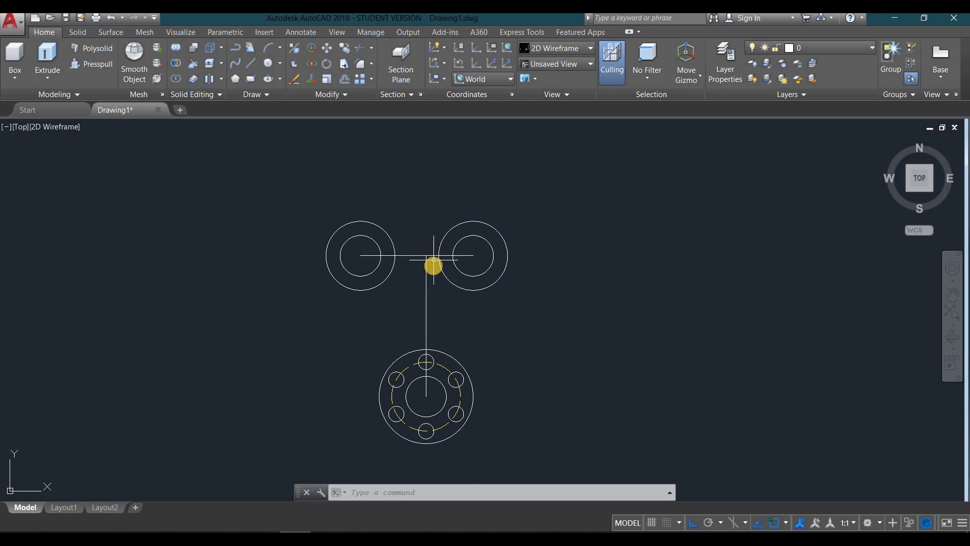
# Step: Move the vertical and horizontal connecting lines onto Layer1
pyautogui.moveTo(433, 265)
pyautogui.mouseDown()
pyautogui.moveTo(417, 234)
pyautogui.moveTo(433, 202)
pyautogui.mouseUp()
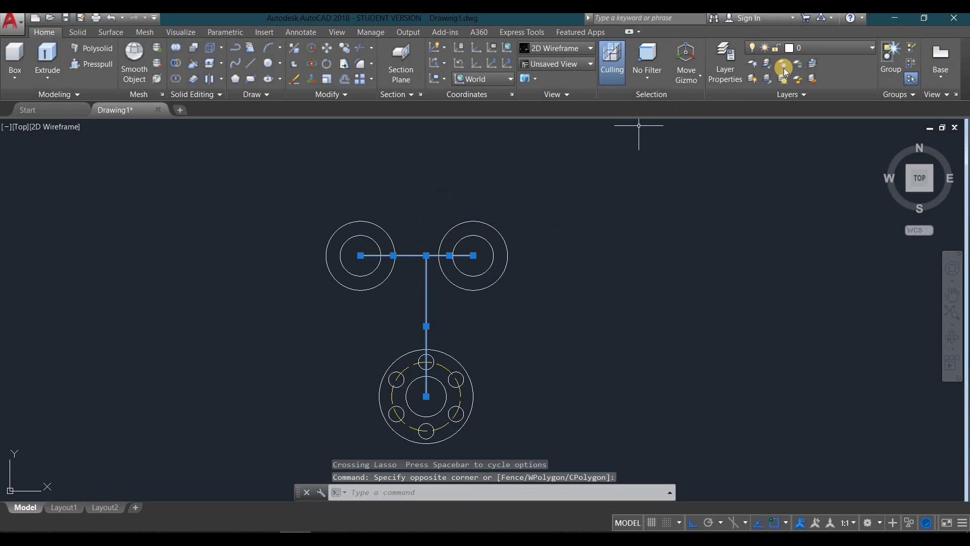
pyautogui.click(811, 53)
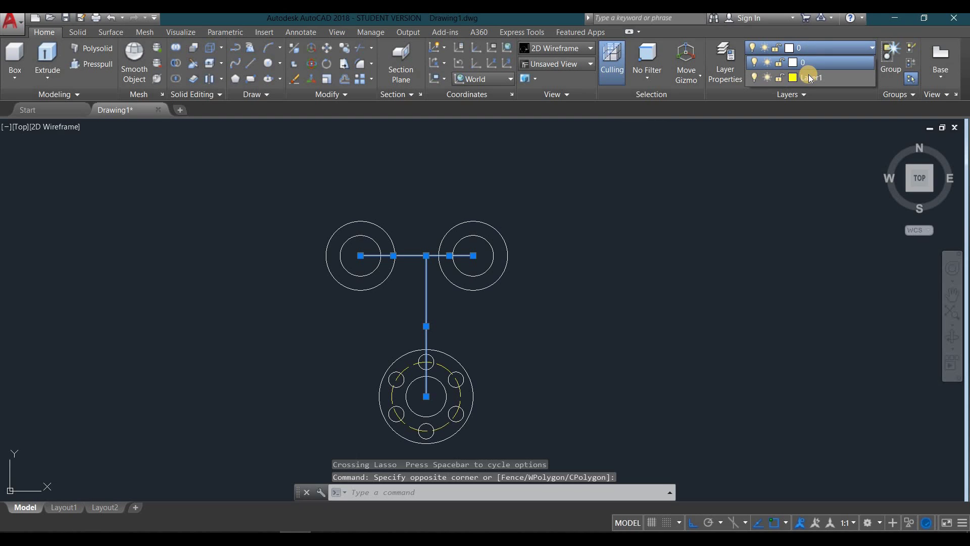
pyautogui.click(808, 77)
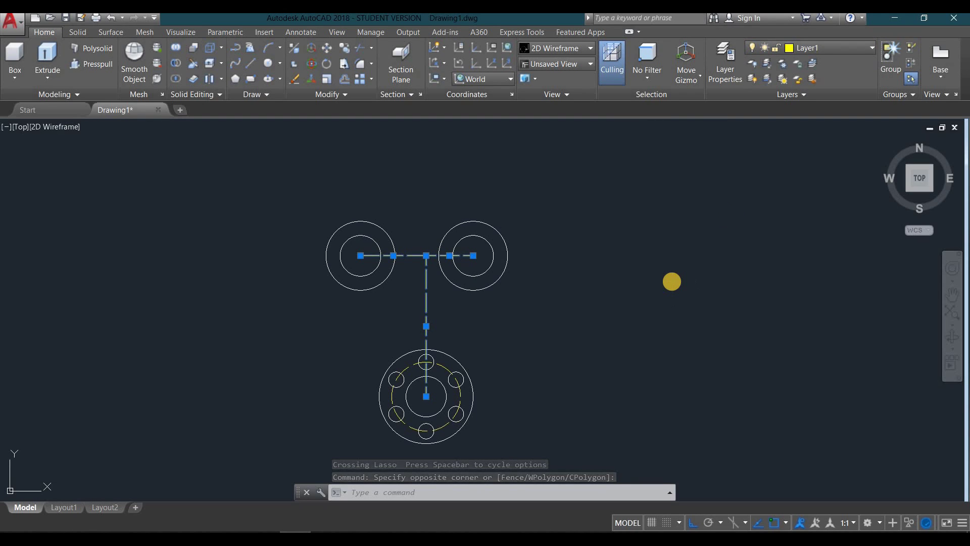
pyautogui.press('Escape')
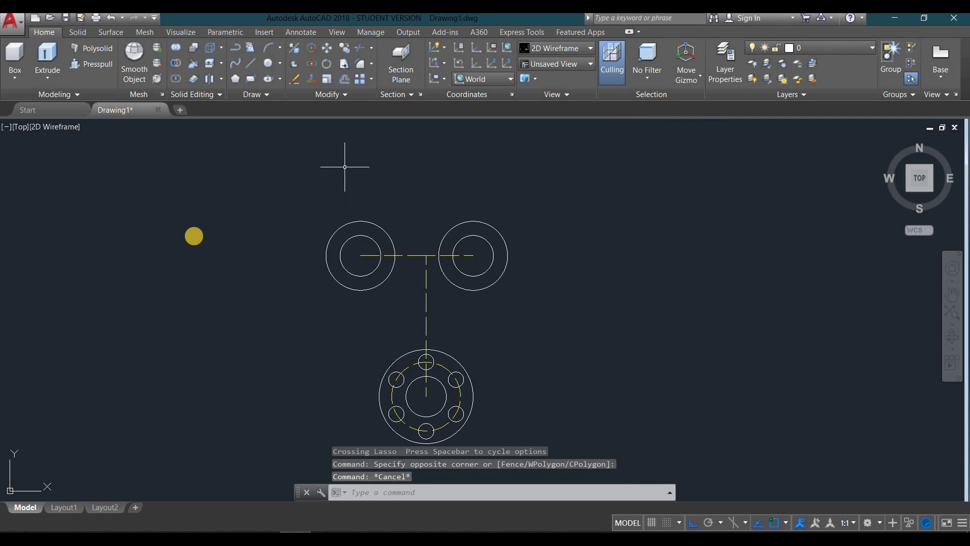
# Step: Draw an R23 circle tangent to both upper circles and delete a leftover object
pyautogui.write('c')
pyautogui.press('Return')
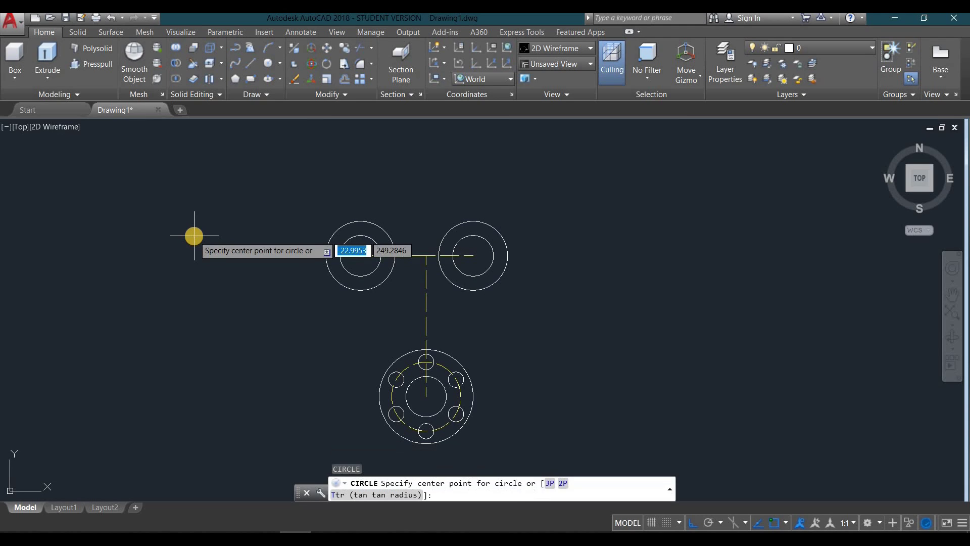
pyautogui.click(362, 496)
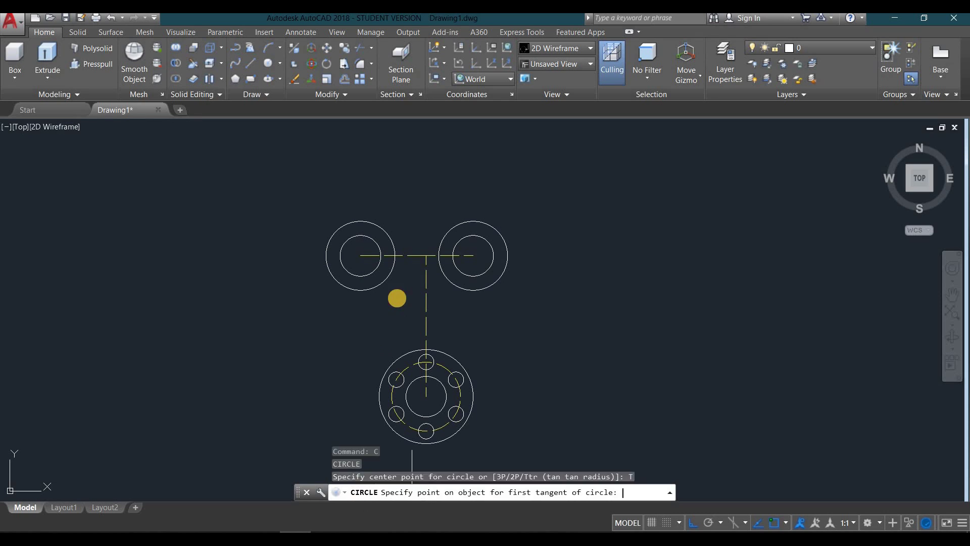
pyautogui.click(396, 224)
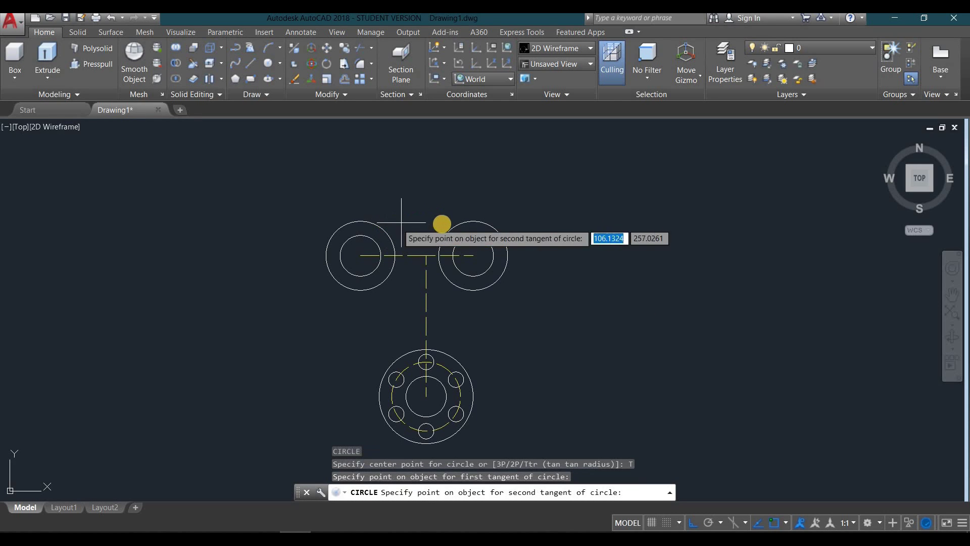
pyautogui.click(448, 227)
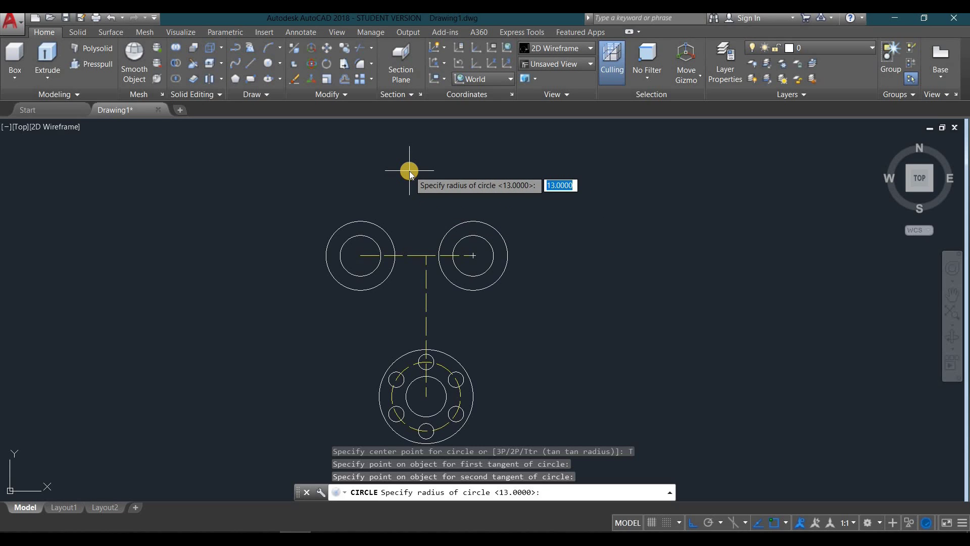
pyautogui.press('Return')
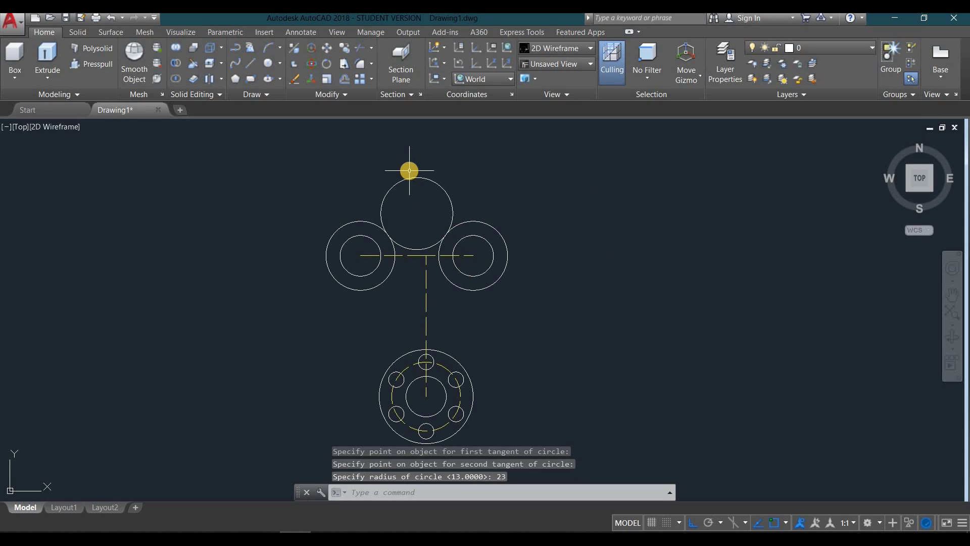
pyautogui.press('Delete')
# Step: Draw an R105 circle tangent to the left upper circle and the lower circle
pyautogui.click(277, 66)
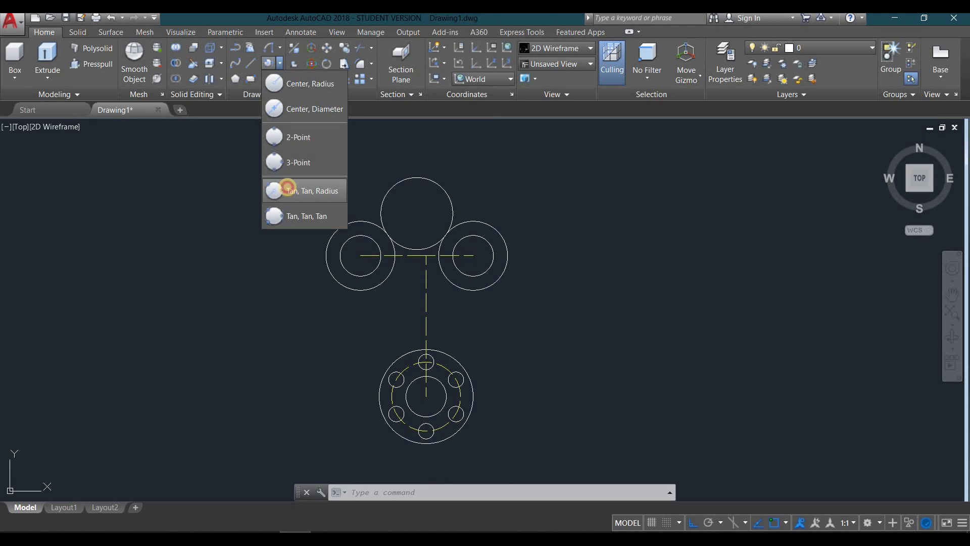
pyautogui.click(288, 191)
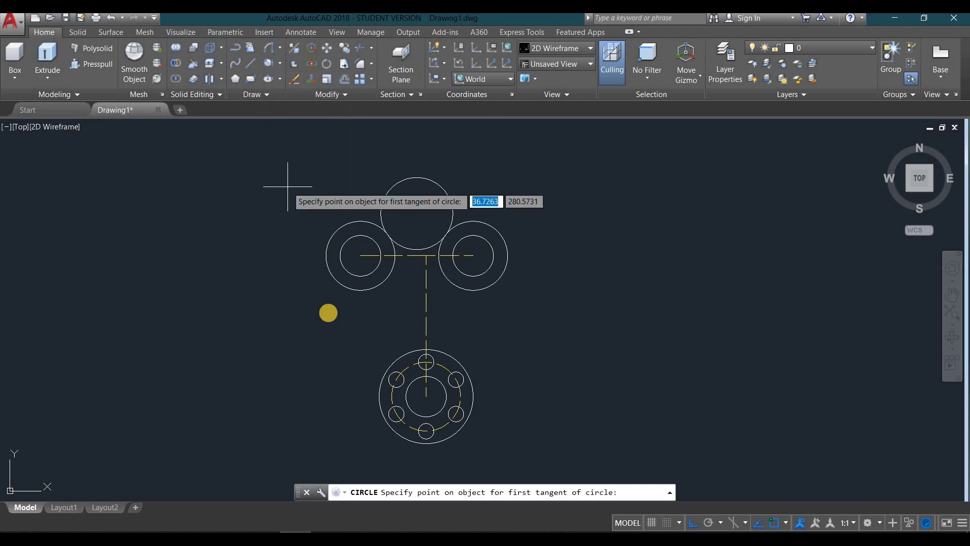
pyautogui.click(326, 255)
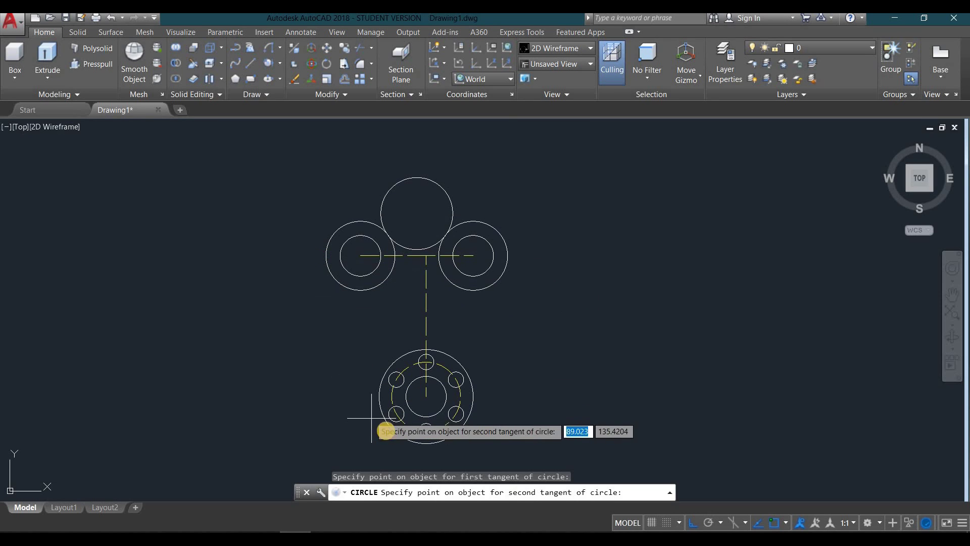
pyautogui.click(394, 433)
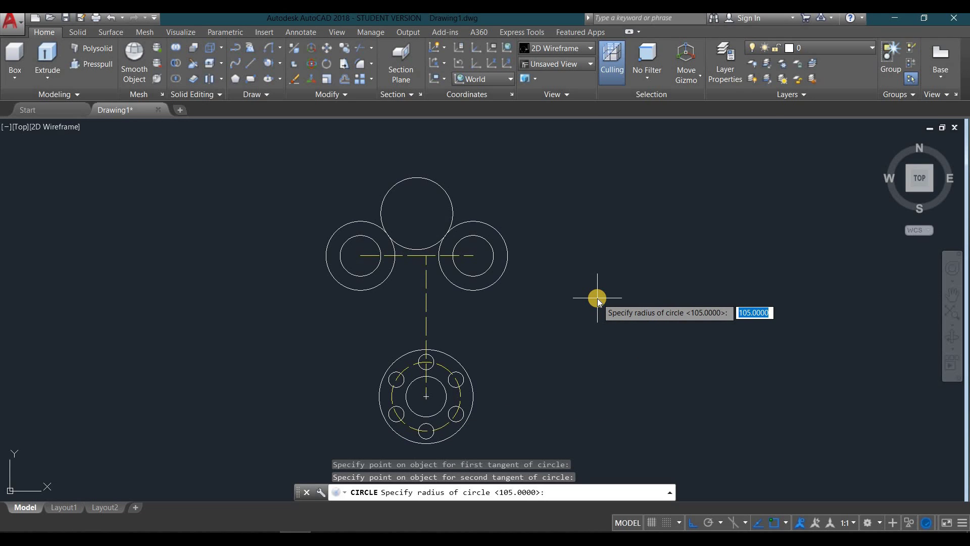
pyautogui.write('105')
pyautogui.press('Return')
pyautogui.write('t')
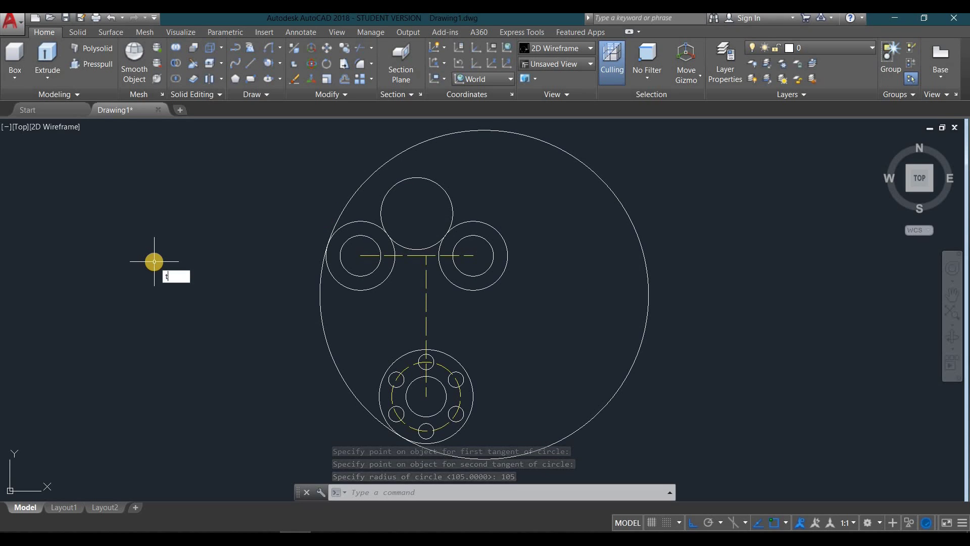
pyautogui.write('r')
pyautogui.press('Return')
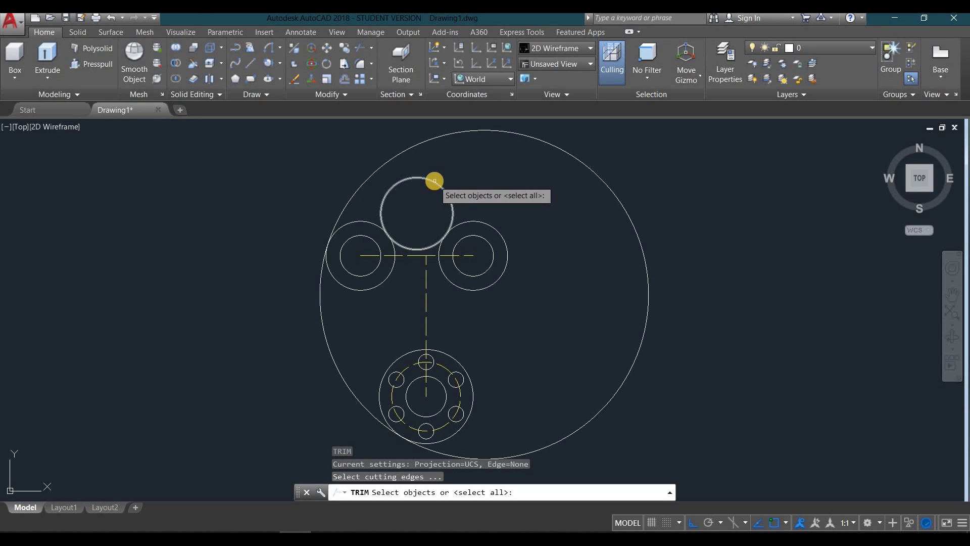
# Step: Trim the R23 and R105 helper circles down to the top blending arc and left arc
pyautogui.press('Return')
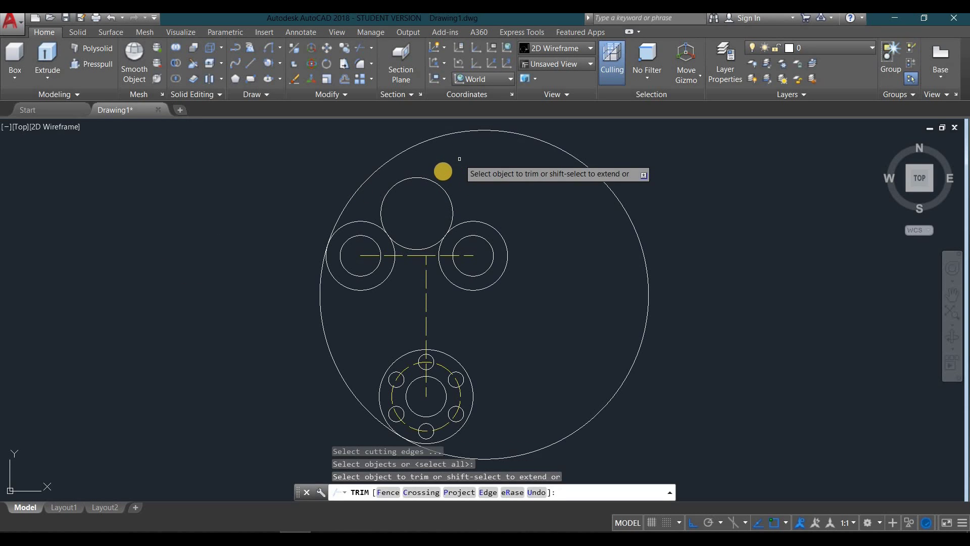
pyautogui.click(434, 180)
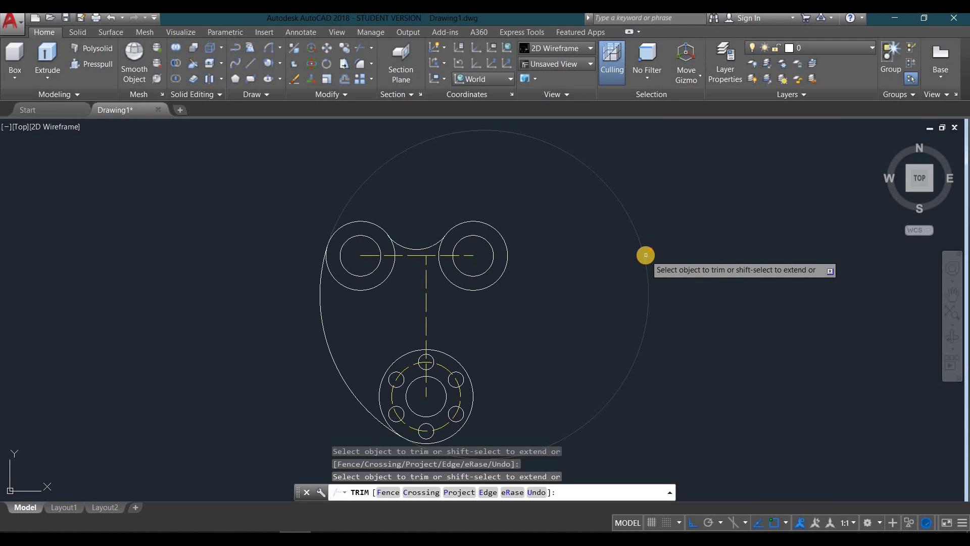
pyautogui.press('Return')
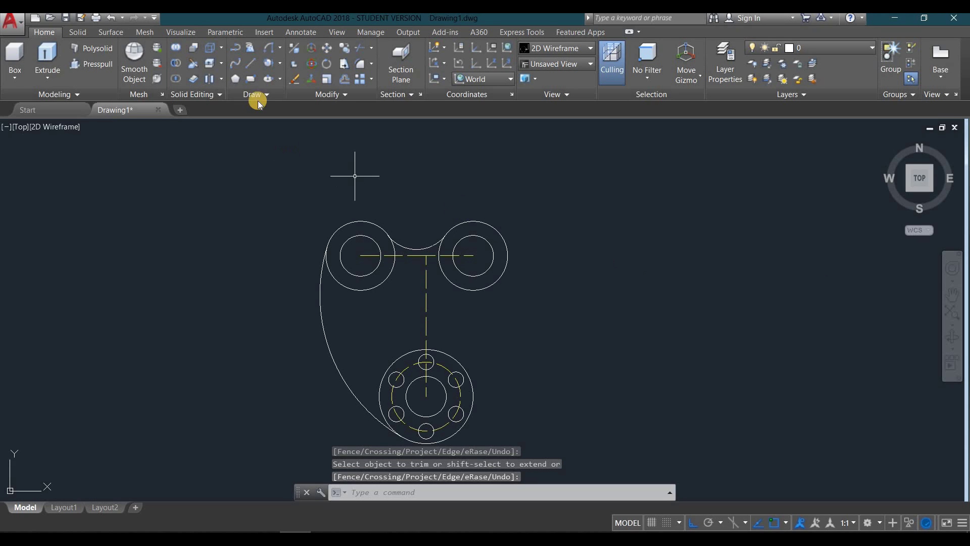
# Step: Draw a line tangent to the upper right circle and the lower flange circle
pyautogui.write('l')
pyautogui.press('Return')
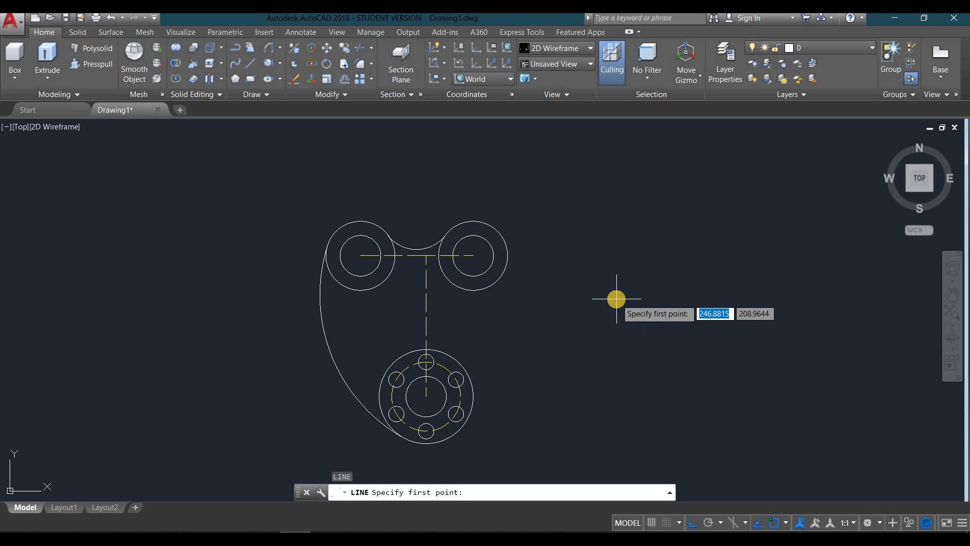
pyautogui.keyDown('shift'); pyautogui.rightClick(617, 301); pyautogui.keyUp('shift')
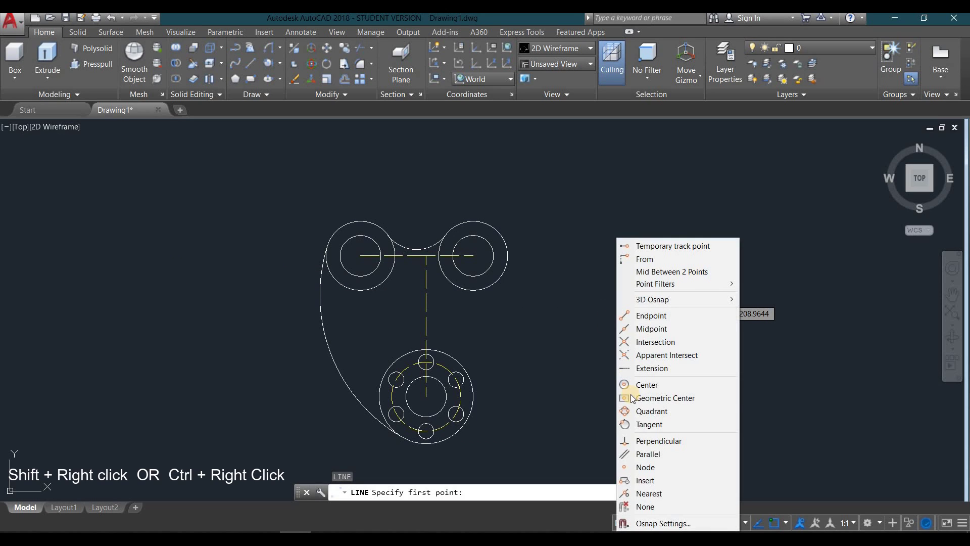
pyautogui.click(649, 426)
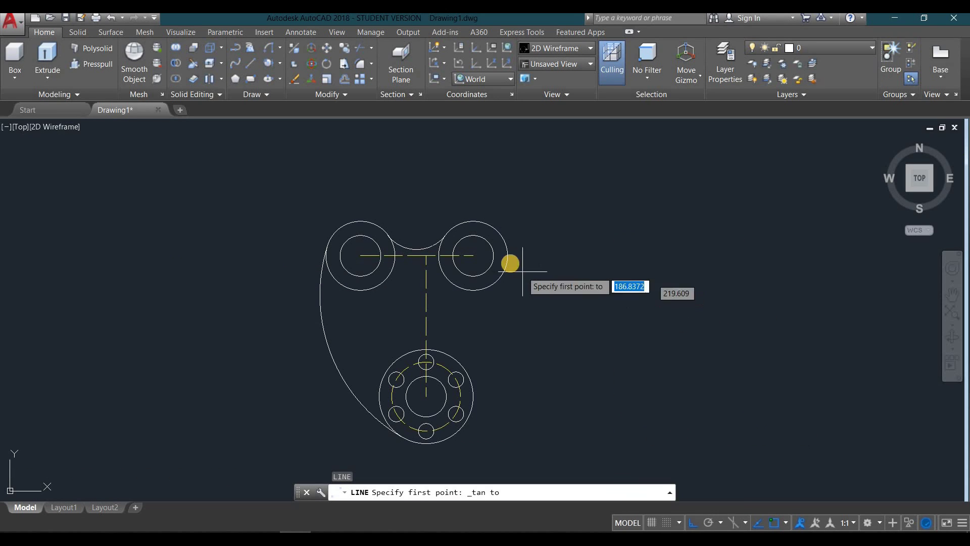
pyautogui.click(509, 262)
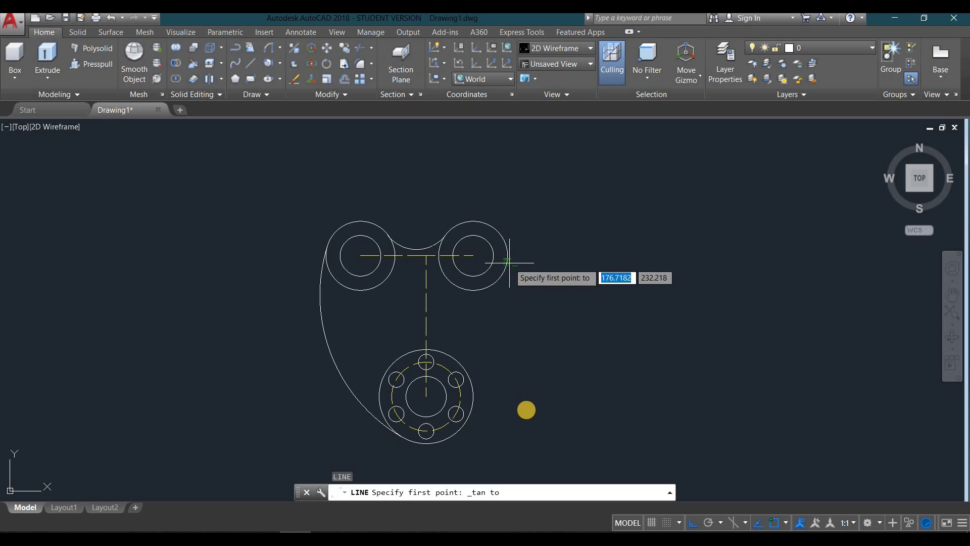
pyautogui.keyDown('shift'); pyautogui.rightClick(560, 434); pyautogui.keyUp('shift')
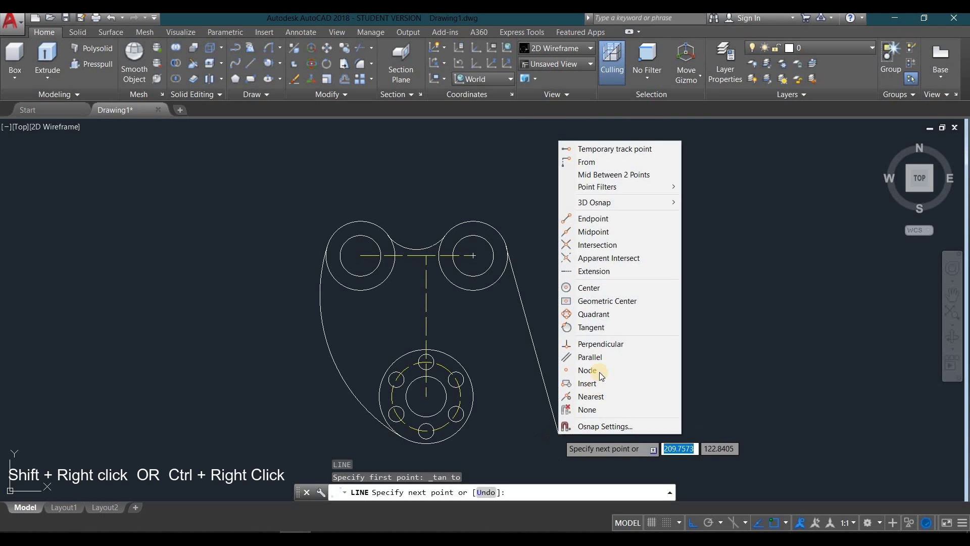
pyautogui.click(602, 330)
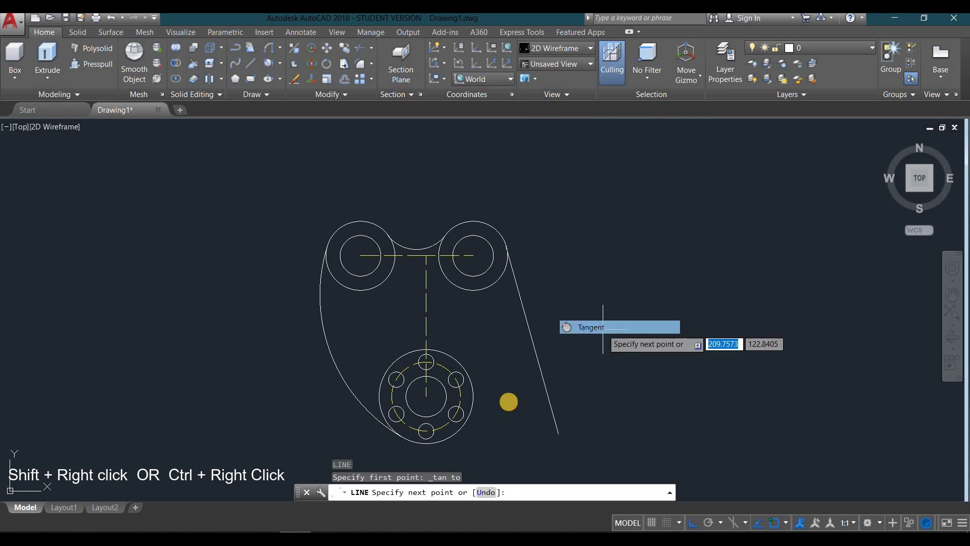
pyautogui.click(469, 410)
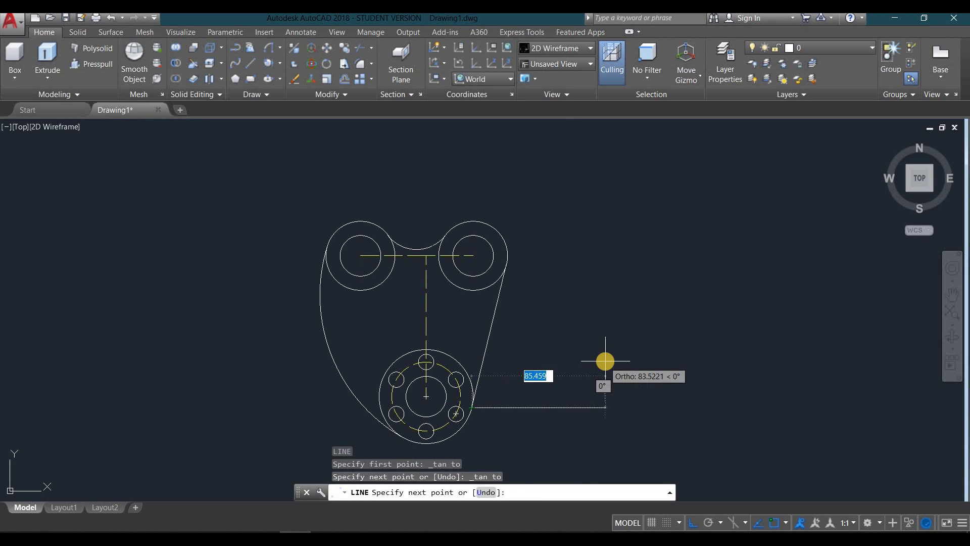
pyautogui.press('Return')
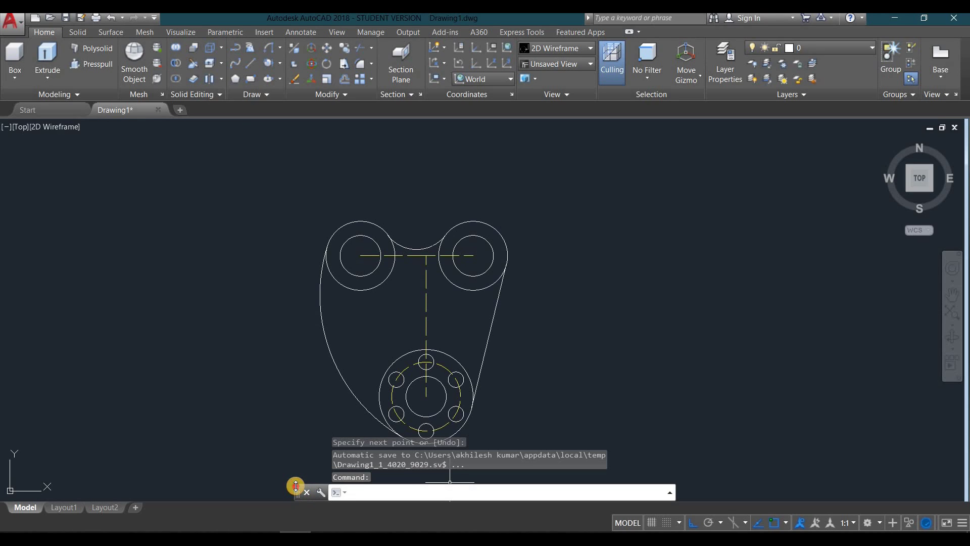
pyautogui.moveTo(495, 487); pyautogui.dragTo(522, 484)
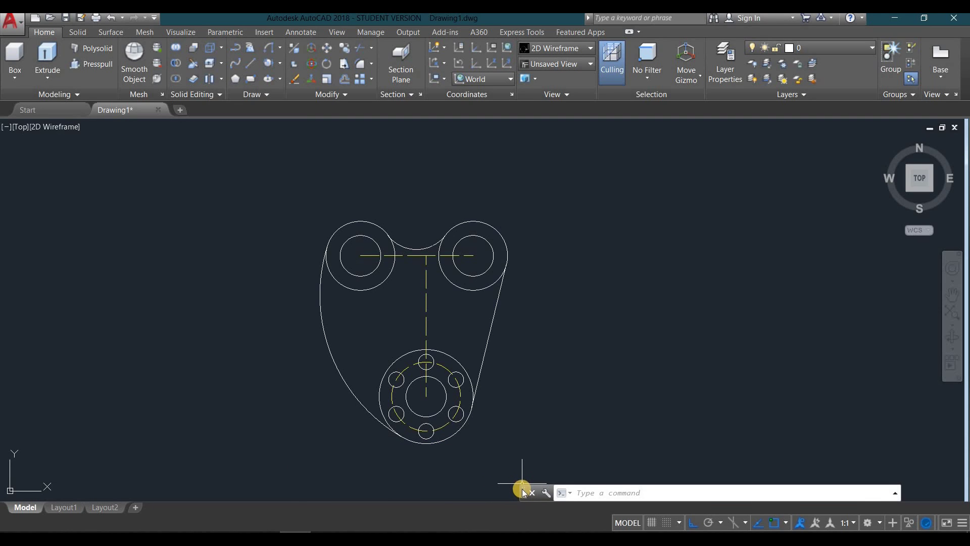
pyautogui.moveTo(559, 494); pyautogui.dragTo(581, 492)
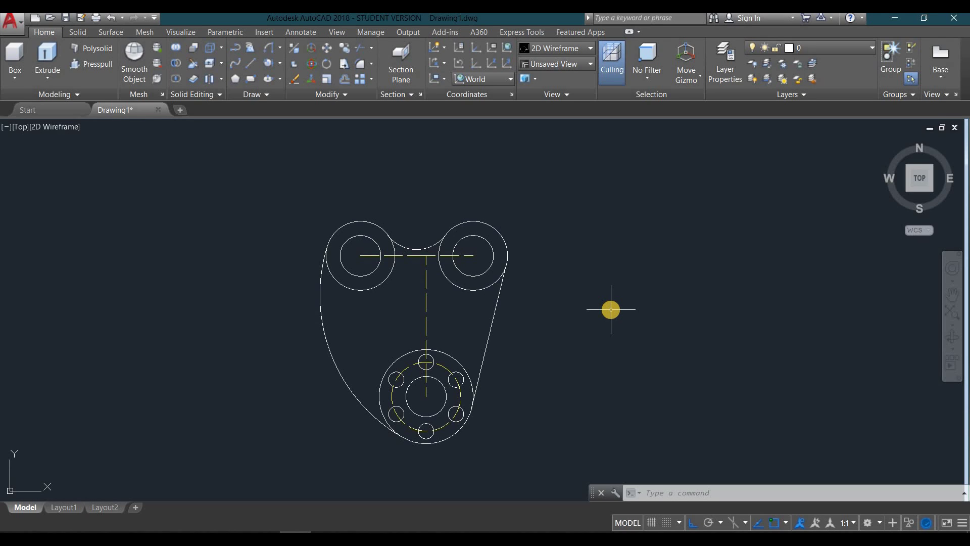
# Step: Start and cancel a dimension on the vertical centreline, then open the Dimension Style Manager
pyautogui.click(302, 35)
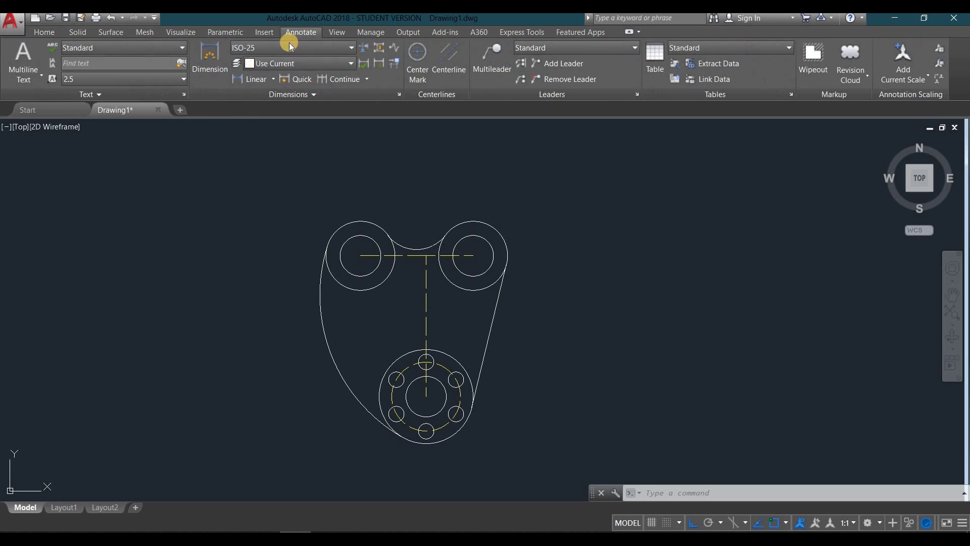
pyautogui.click(208, 72)
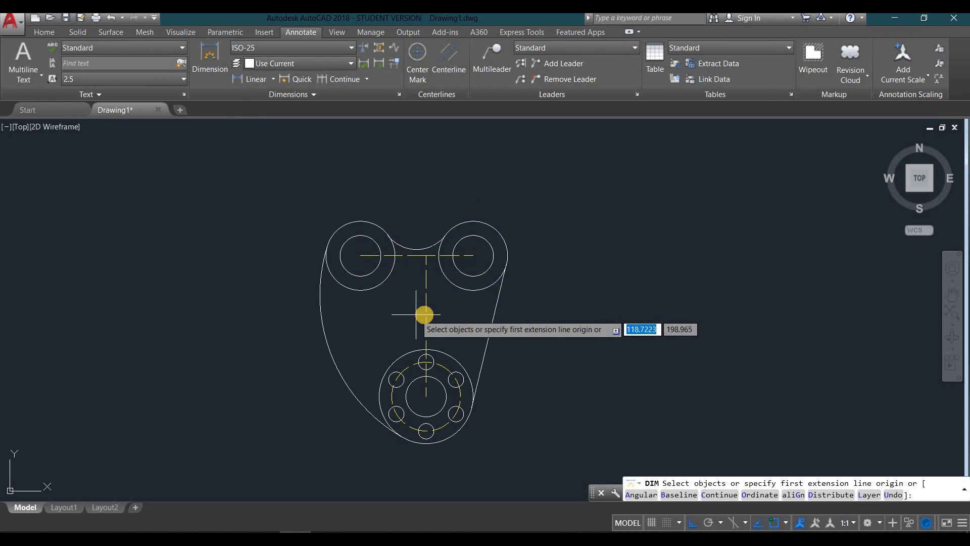
pyautogui.press('Return')
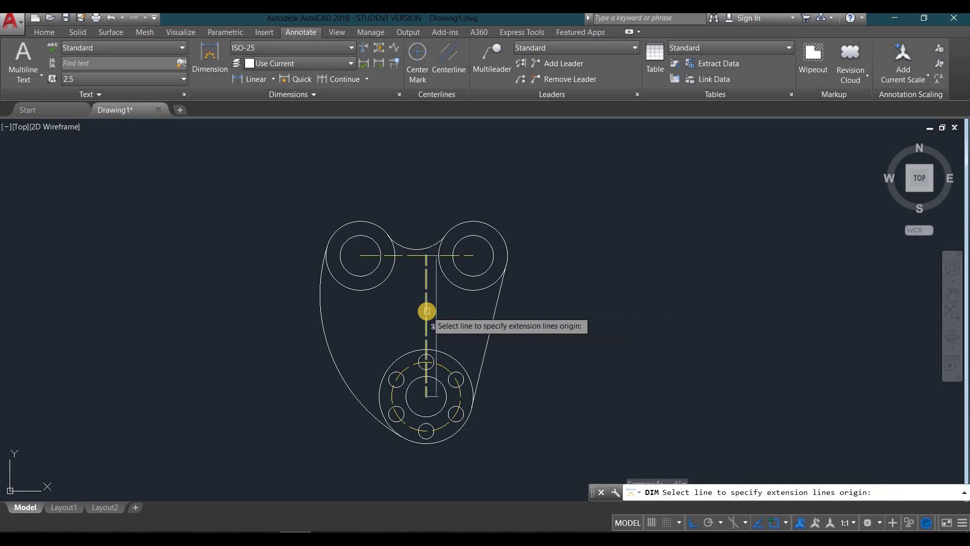
pyautogui.click(427, 311)
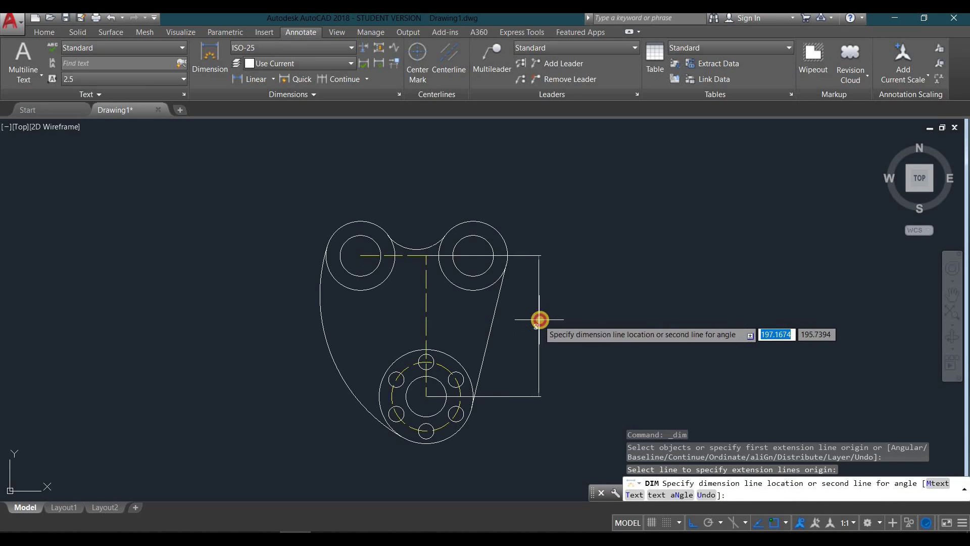
pyautogui.press('Escape')
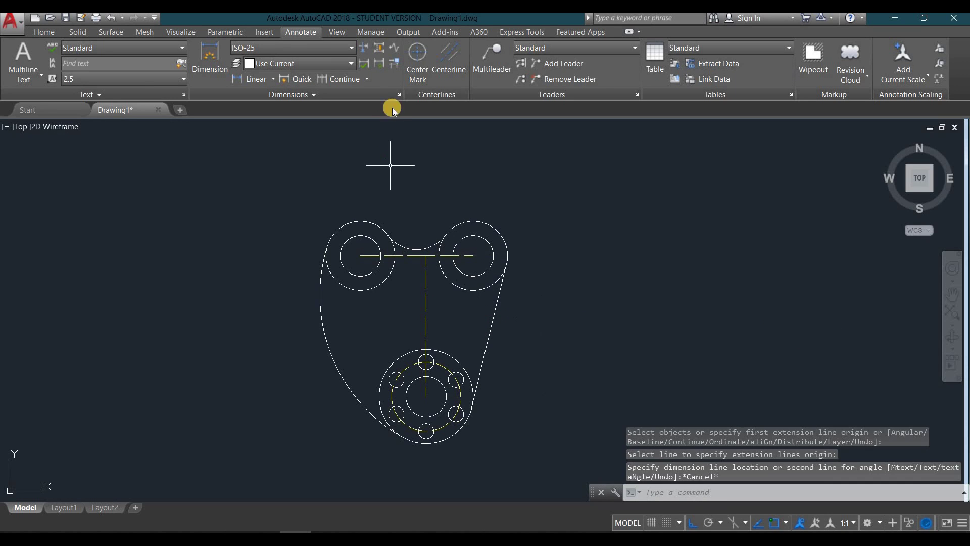
pyautogui.click(399, 95)
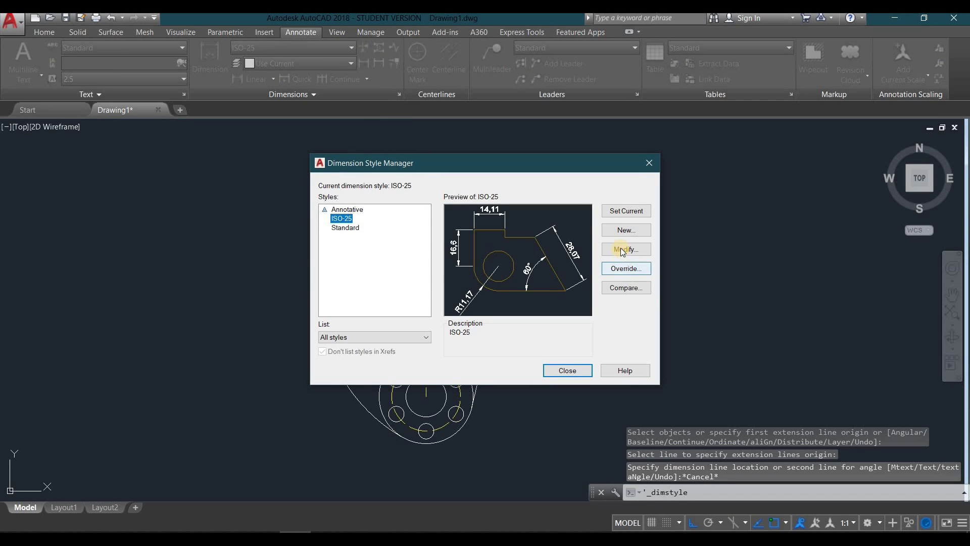
# Step: Set the ISO-25 dimension style text height to 5 and make it current
pyautogui.click(626, 249)
pyautogui.click(447, 229)
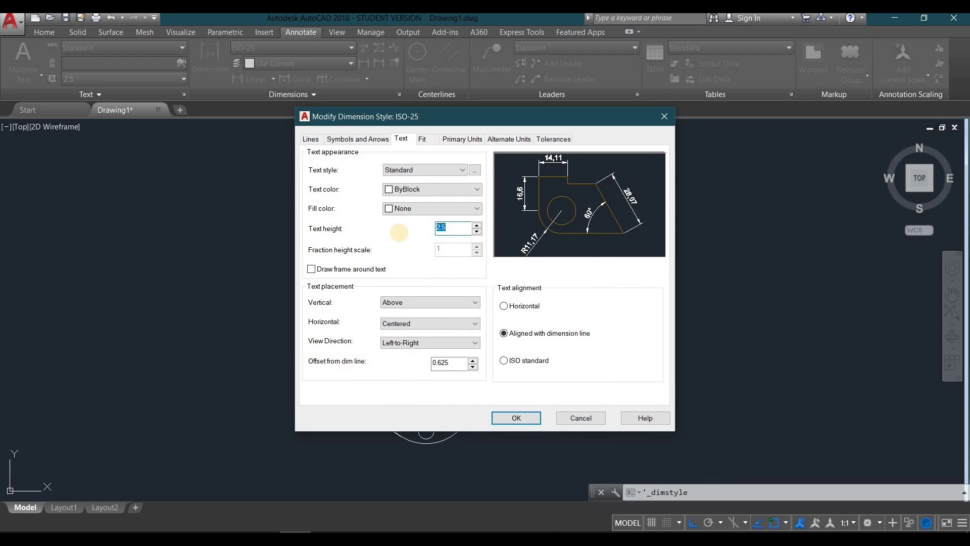
pyautogui.write('5')
pyautogui.click(511, 418)
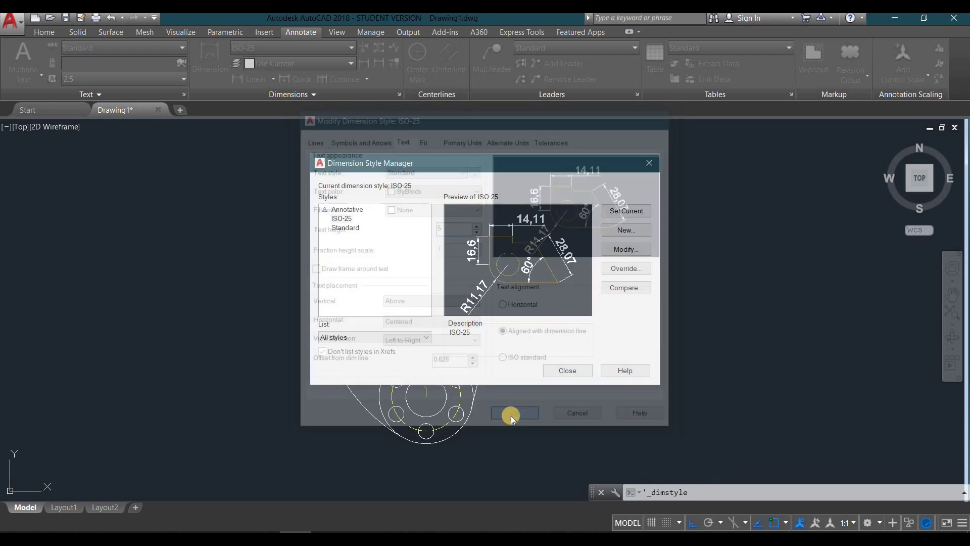
pyautogui.click(625, 211)
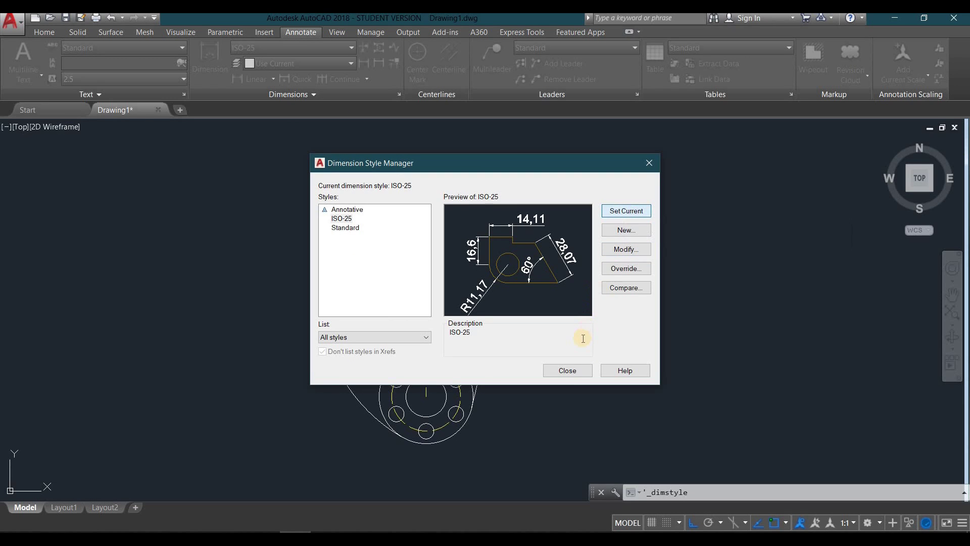
pyautogui.click(568, 370)
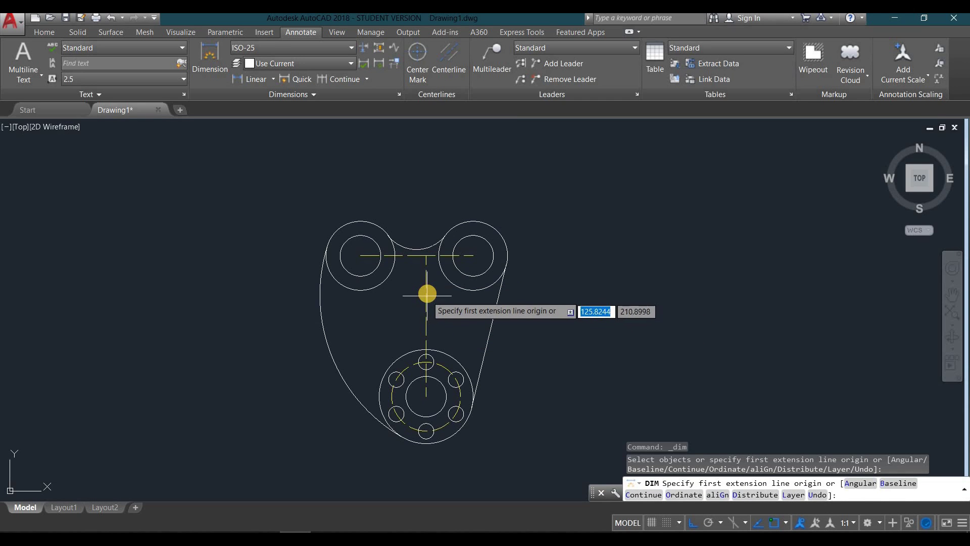
# Step: Add the 90 vertical centre distance and the Ø26 diameter on the upper-right hole
pyautogui.click(425, 396)
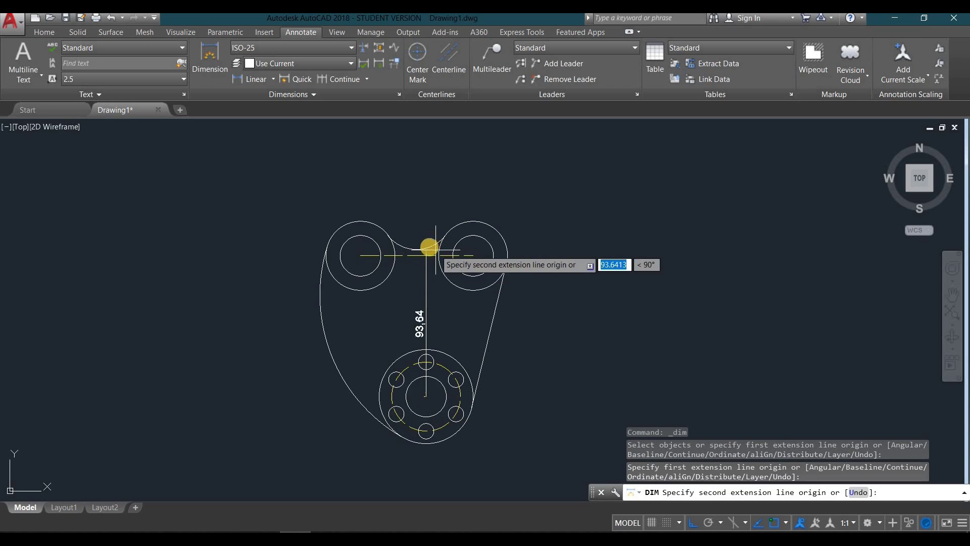
pyautogui.click(426, 256)
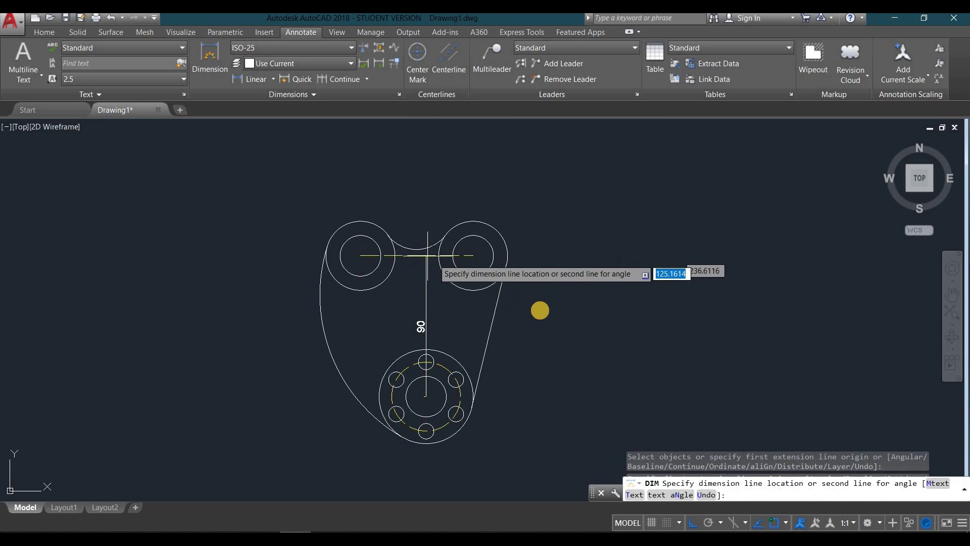
pyautogui.click(570, 309)
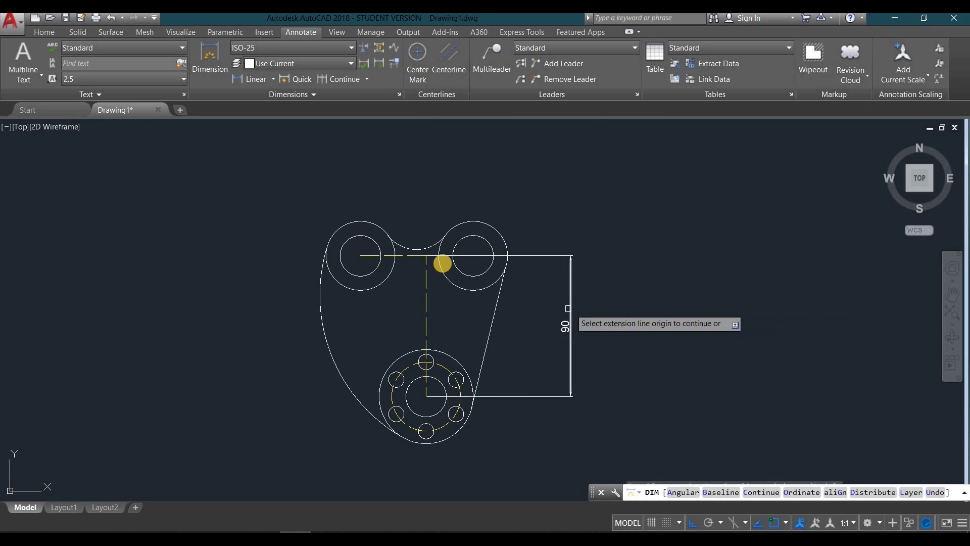
pyautogui.write('c')
pyautogui.press('Return')
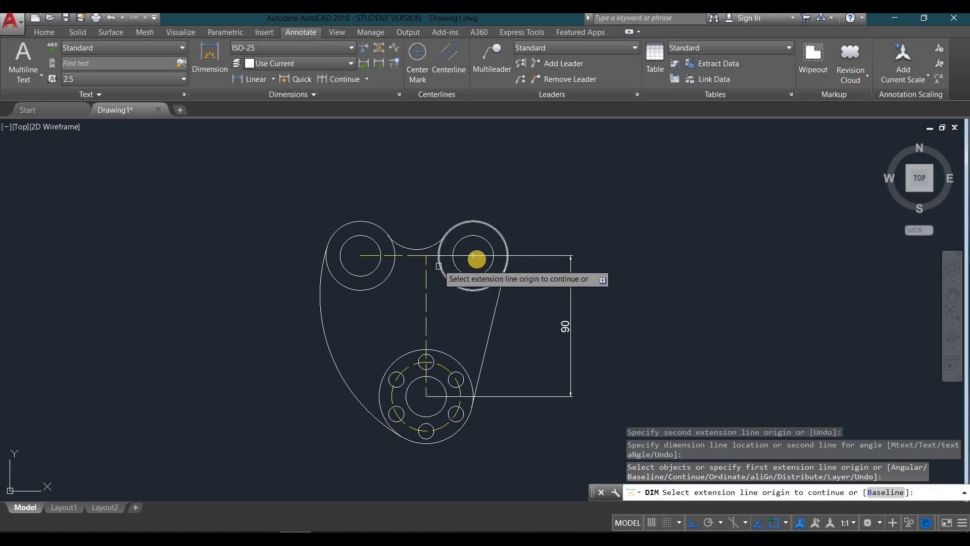
pyautogui.press('Return')
pyautogui.click(489, 243)
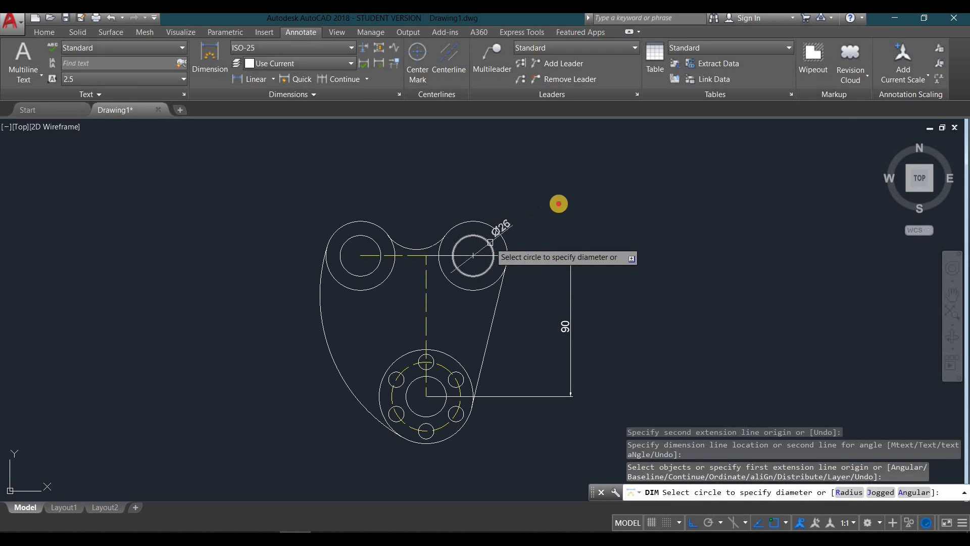
pyautogui.click(507, 228)
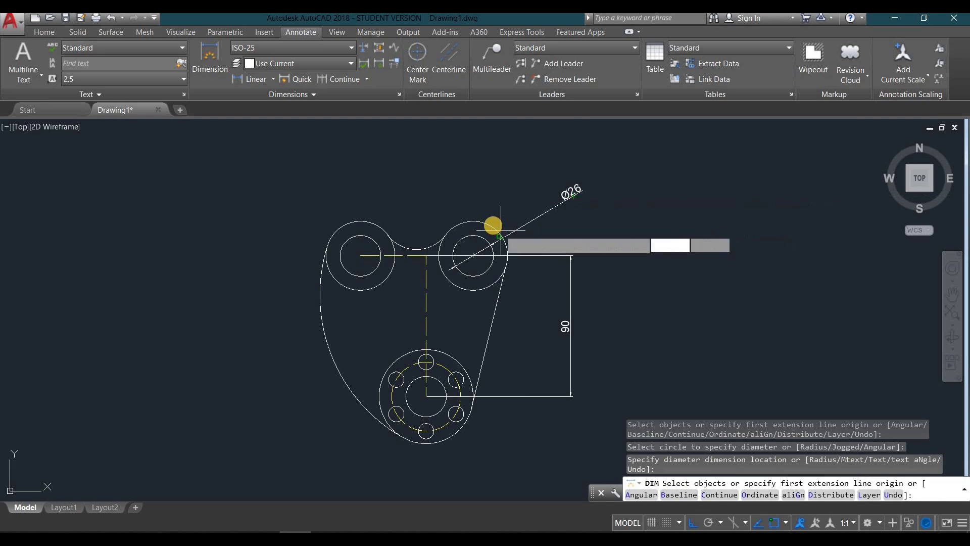
pyautogui.press('Return')
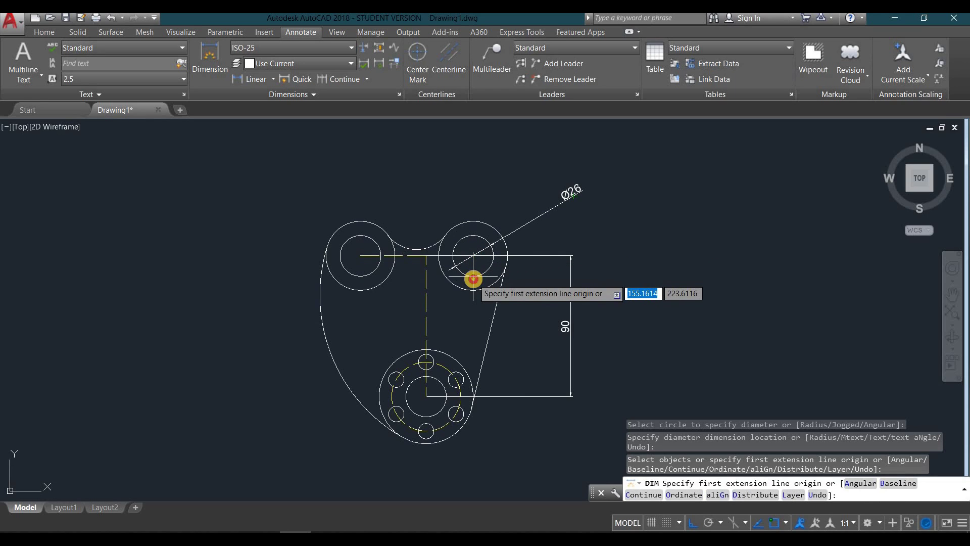
# Step: Dimension the 30 and 42 horizontal spacings from the upper circle centres to the centreline
pyautogui.click(472, 279)
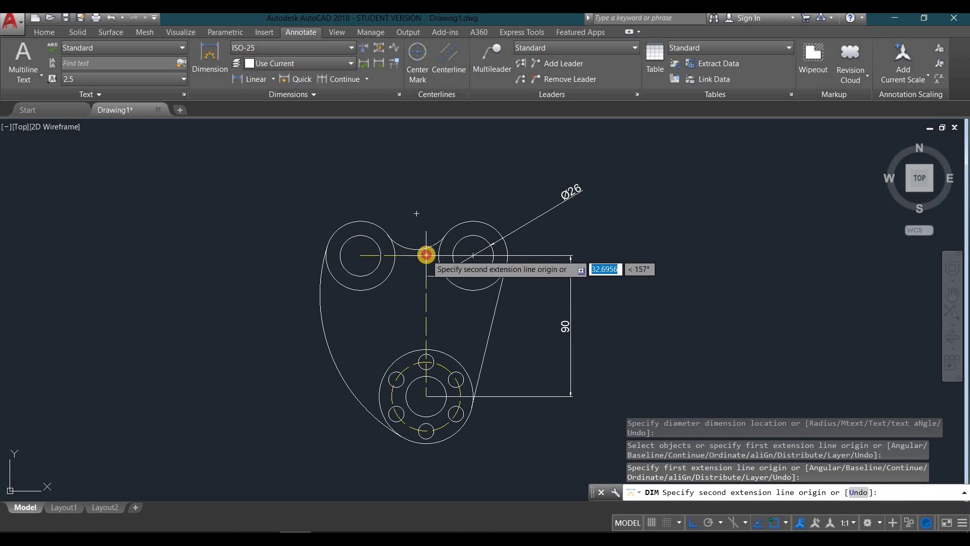
pyautogui.click(426, 255)
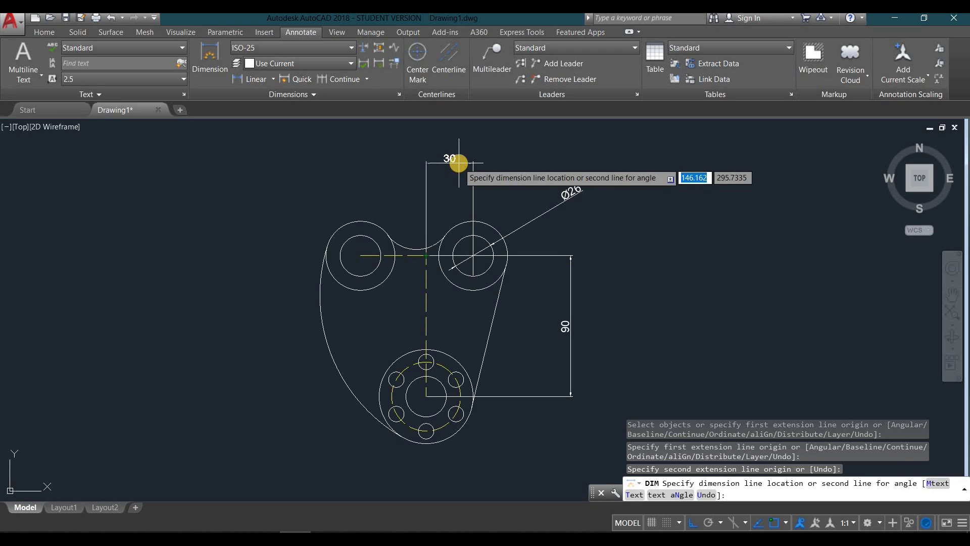
pyautogui.click(459, 163)
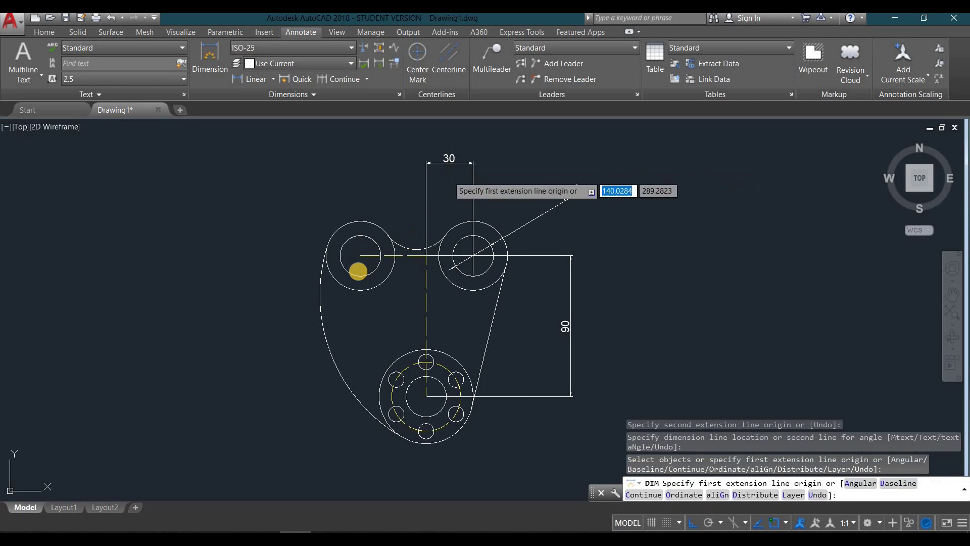
pyautogui.click(357, 275)
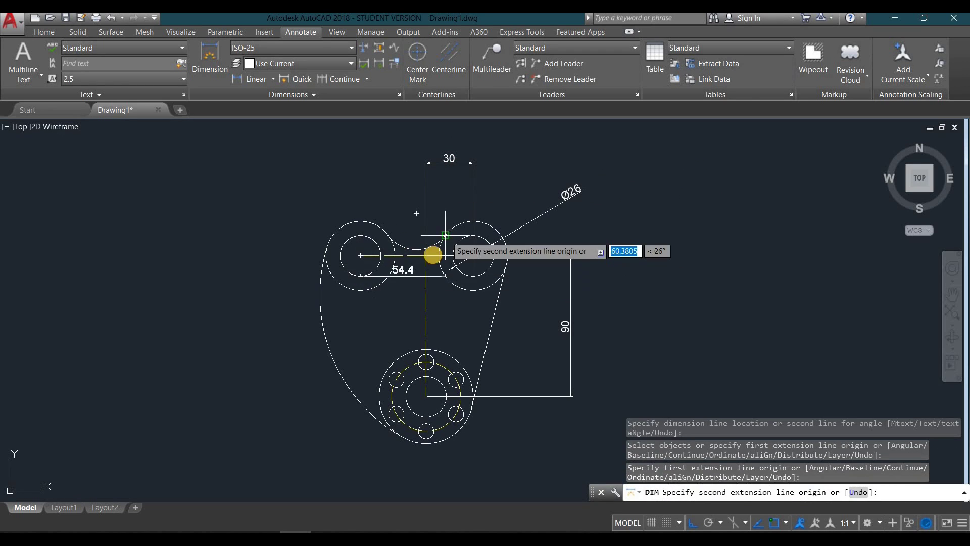
pyautogui.click(426, 255)
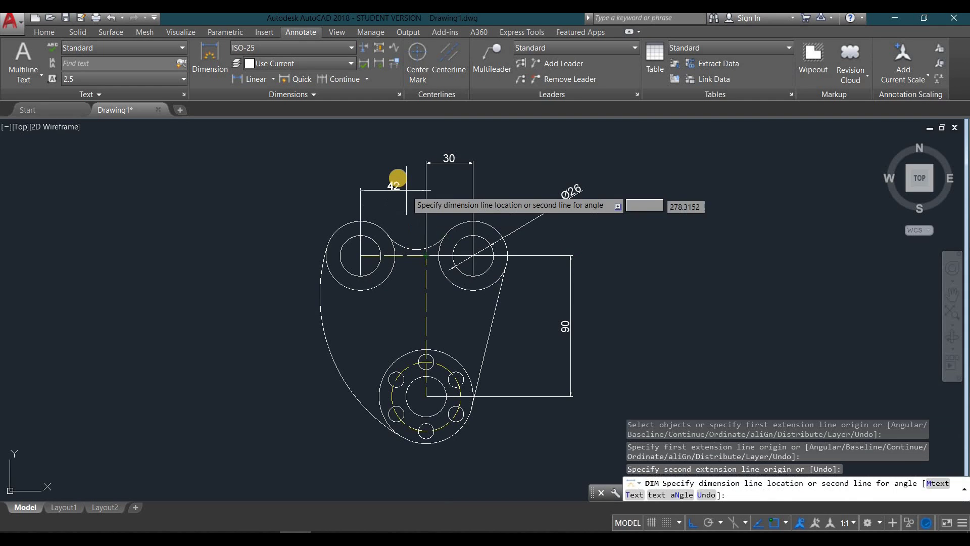
pyautogui.click(397, 180)
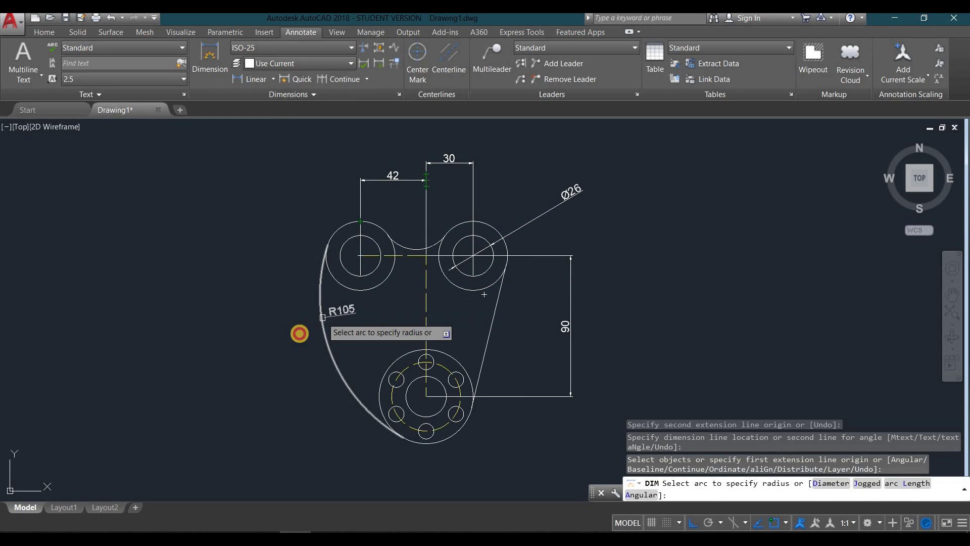
# Step: Add the R105 left arc radius, Ø44 left outer circle and Ø26 left hole
pyautogui.click(278, 354)
pyautogui.click(267, 375)
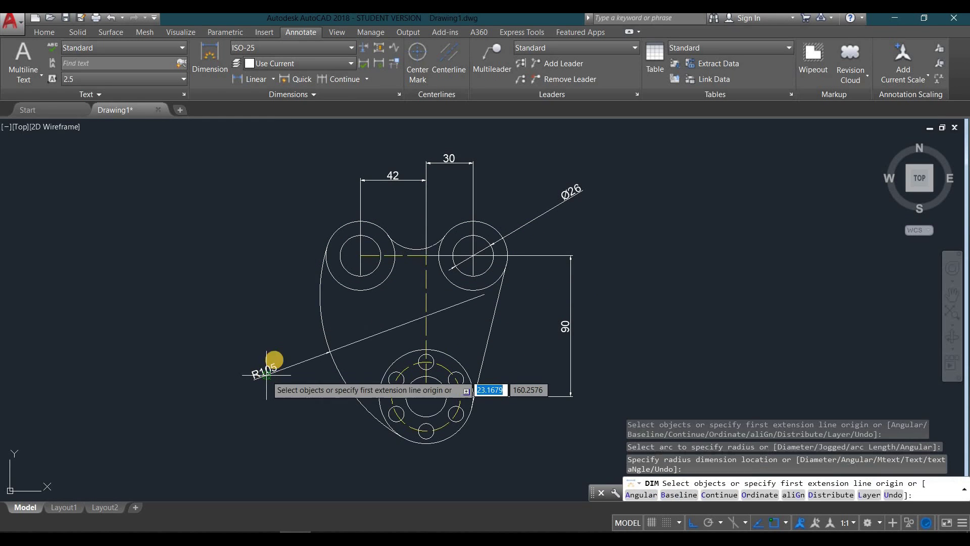
pyautogui.click(346, 270)
pyautogui.press('Return')
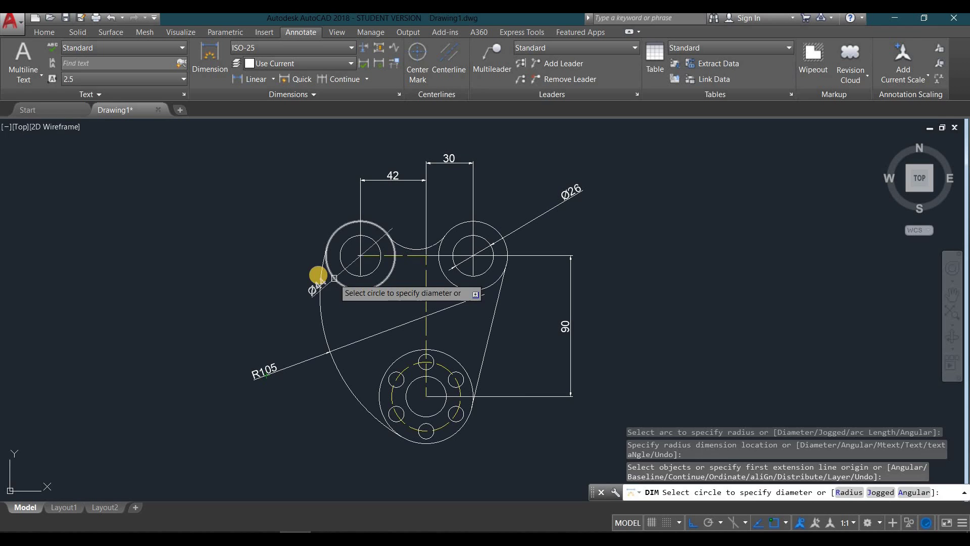
pyautogui.click(331, 276)
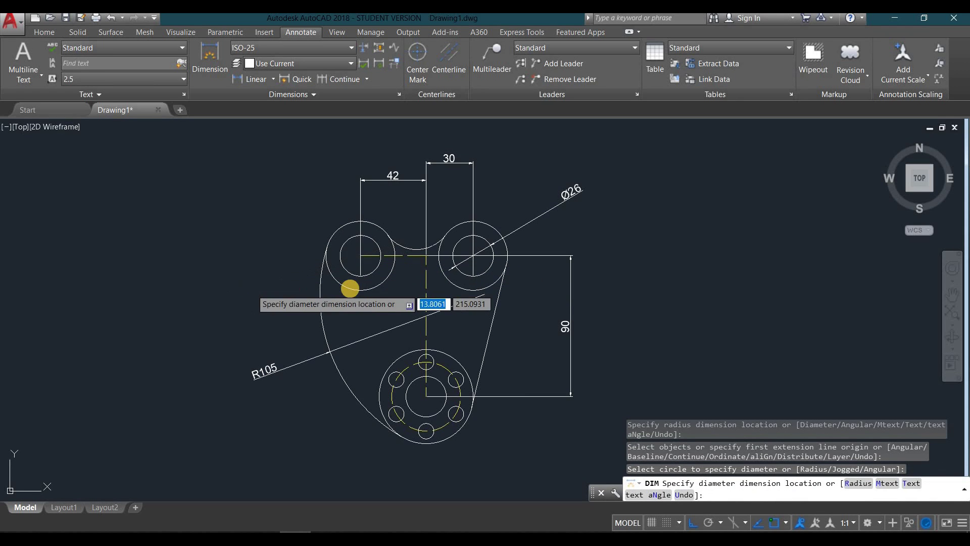
pyautogui.click(251, 289)
pyautogui.click(349, 273)
pyautogui.click(264, 209)
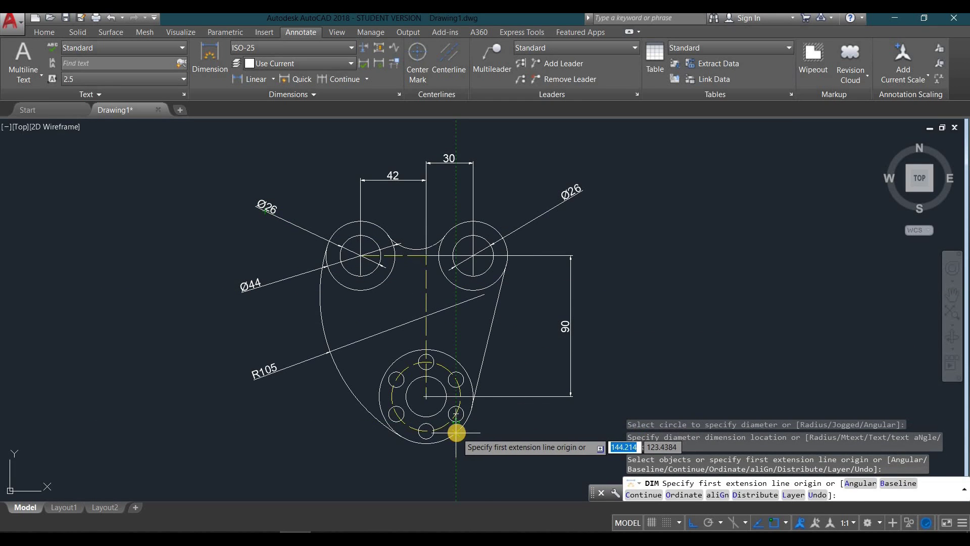
# Step: Add radius dimensions R22 on the bolt circle, R30 outer circle and R13 centre hole
pyautogui.click(275, 80)
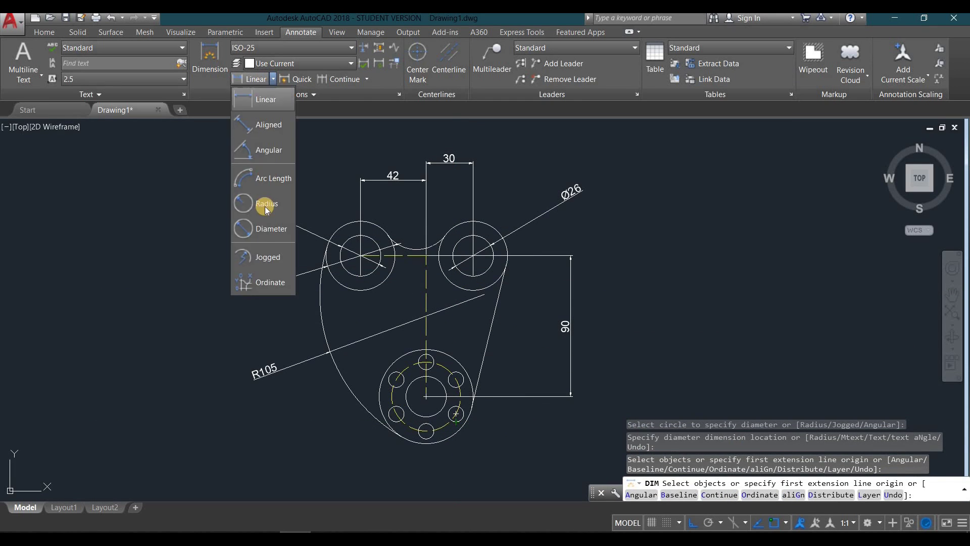
pyautogui.click(246, 198)
pyautogui.click(404, 368)
pyautogui.click(311, 431)
pyautogui.press('Return')
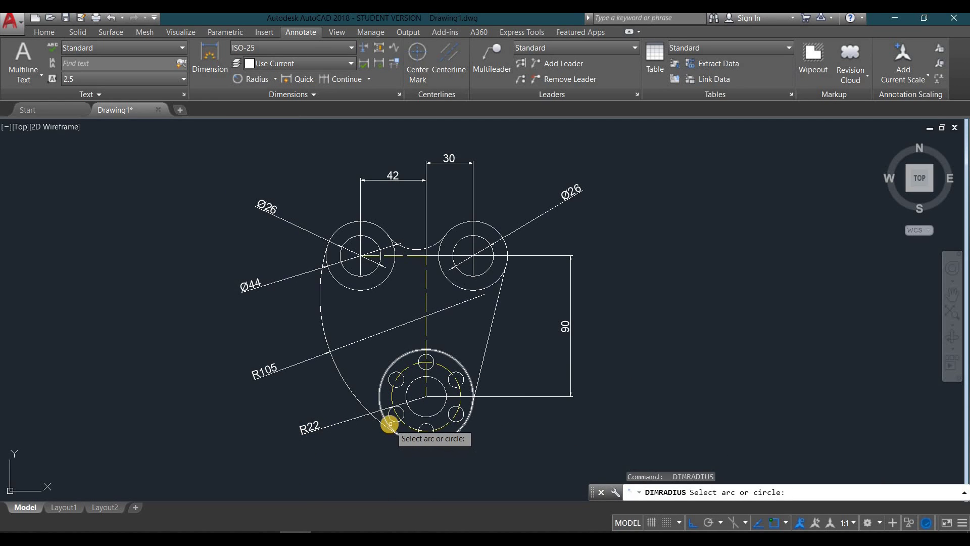
pyautogui.click(390, 424)
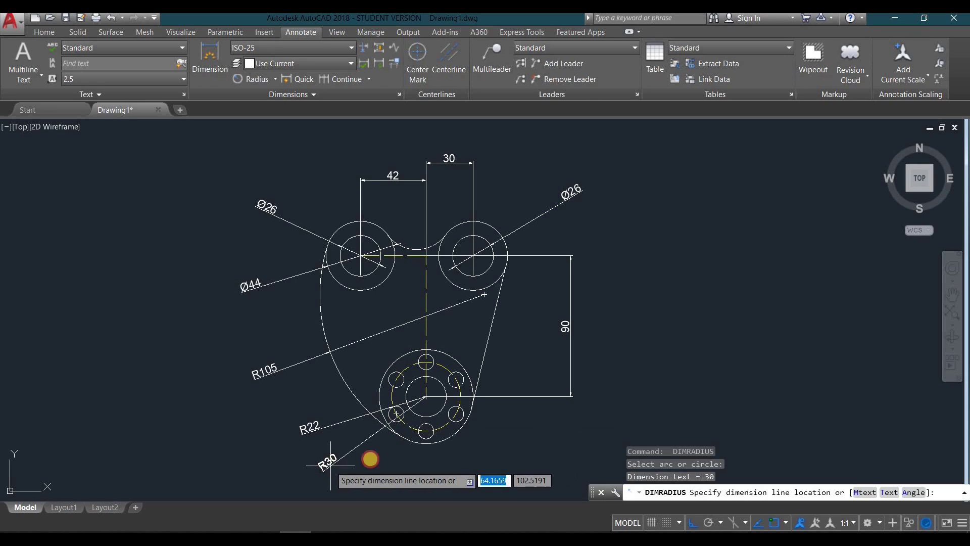
pyautogui.click(335, 465)
pyautogui.press('Return')
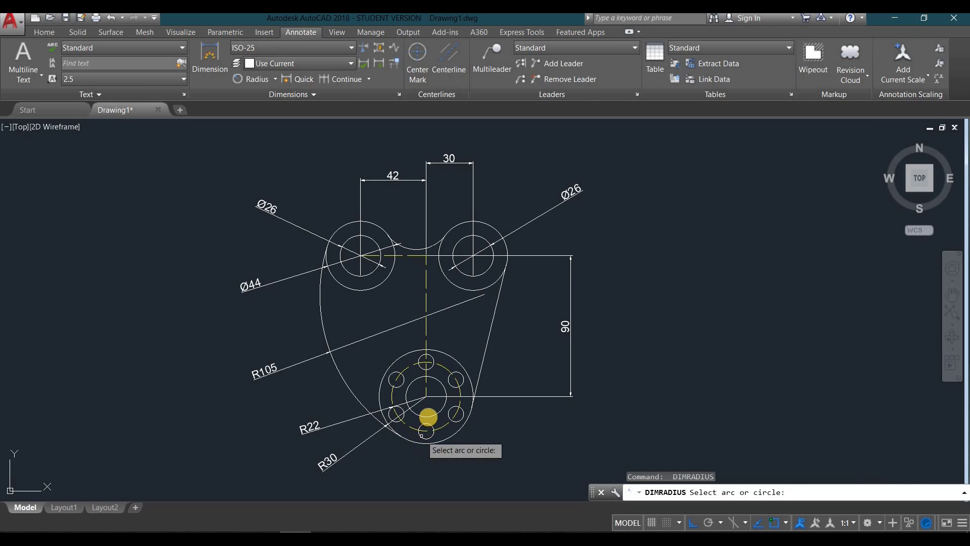
pyautogui.click(427, 417)
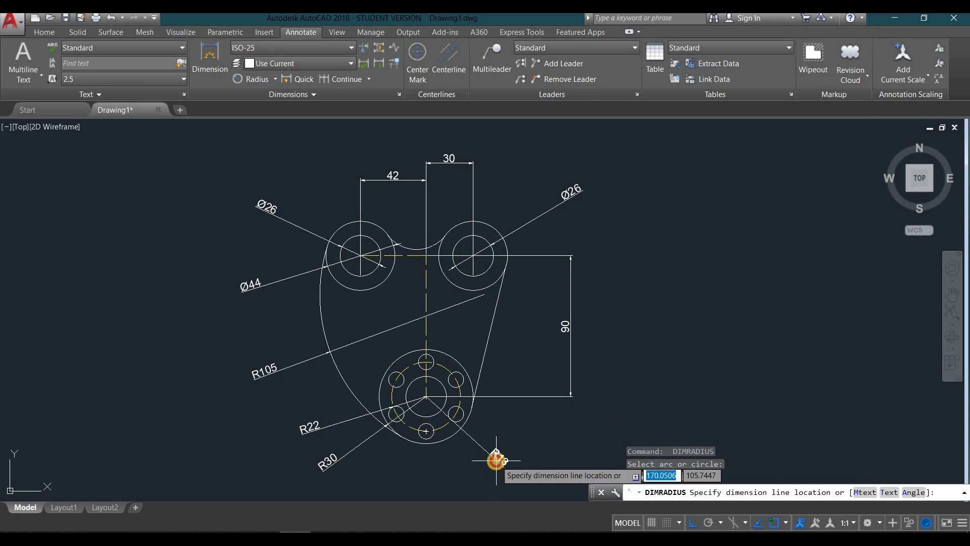
pyautogui.click(496, 459)
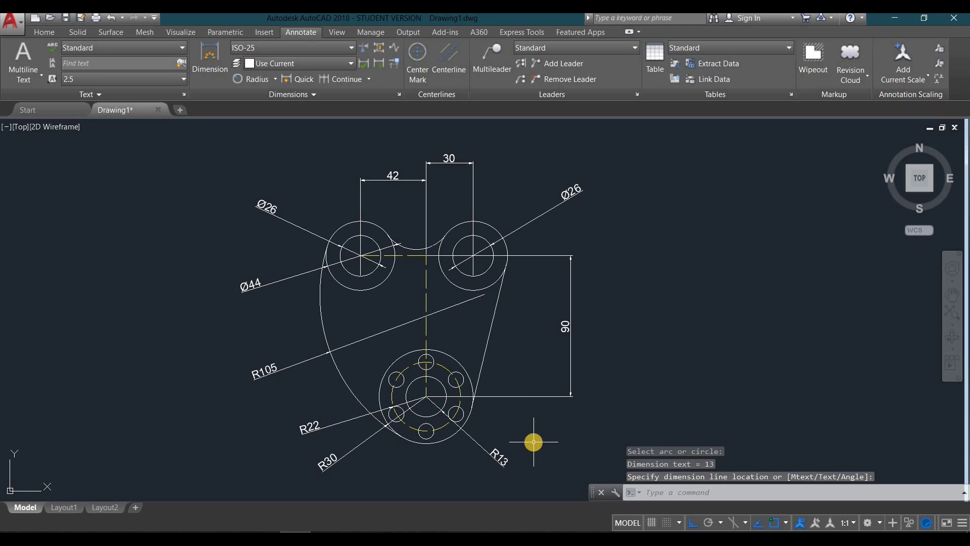
# Step: Add the R5 radius on the small bottom hole and R23 on the top arc
pyautogui.press('Return')
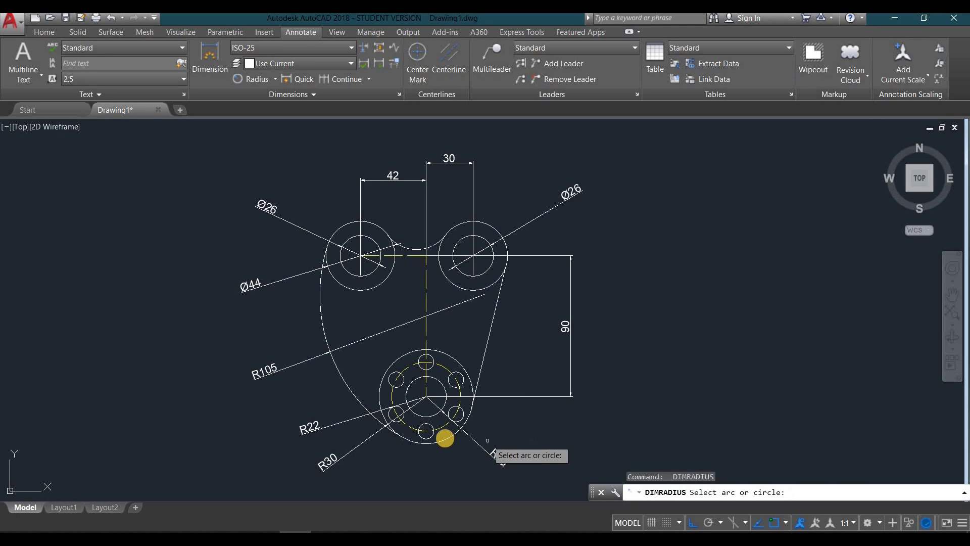
pyautogui.click(439, 430)
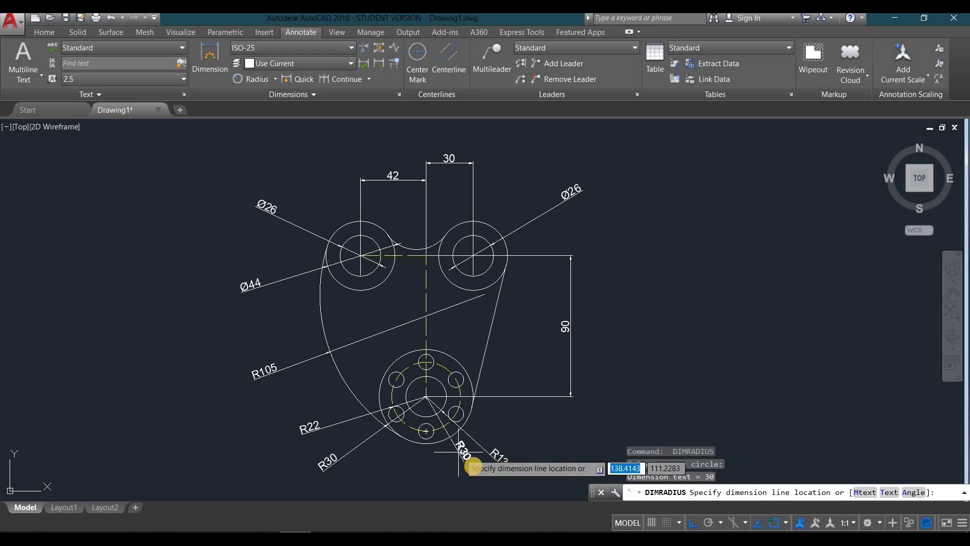
pyautogui.press('Escape')
pyautogui.press('Return')
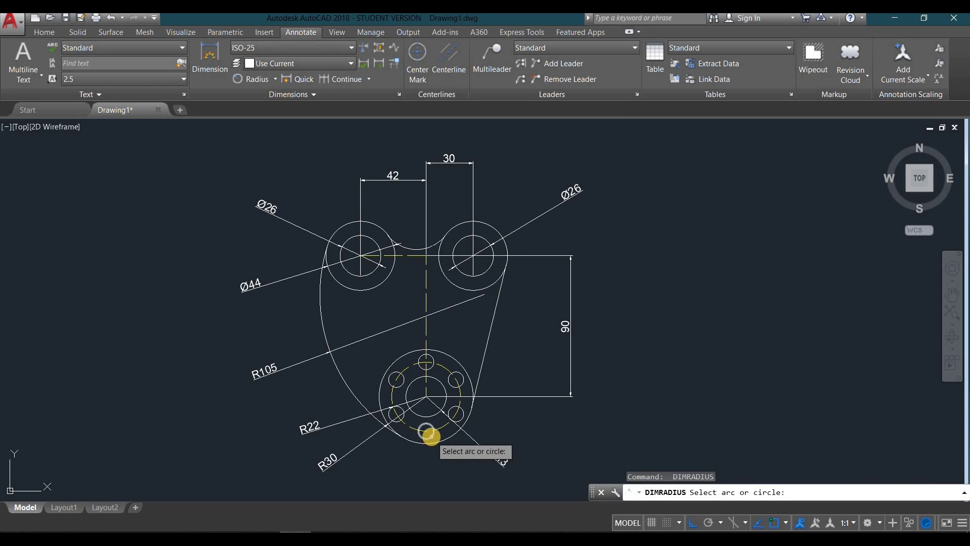
pyautogui.click(425, 431)
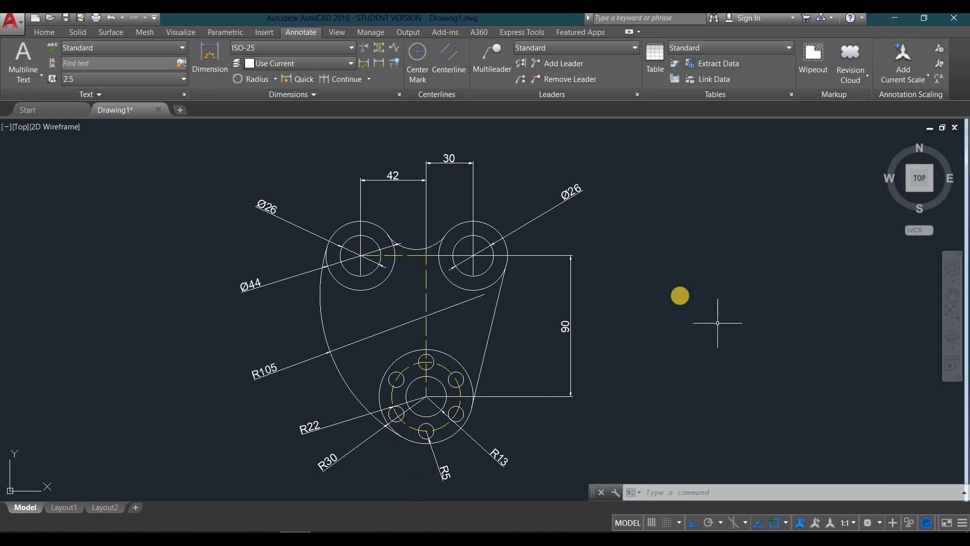
pyautogui.press('Return')
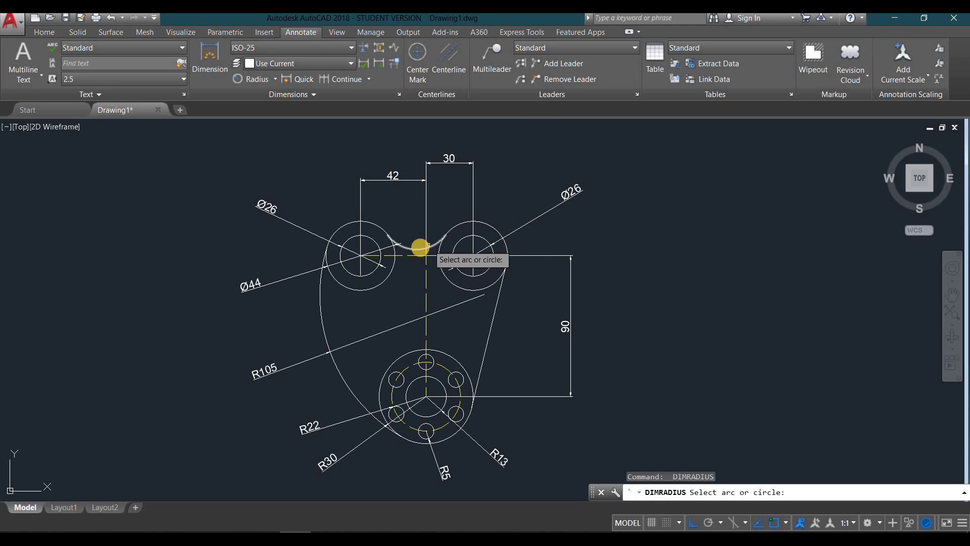
pyautogui.click(412, 230)
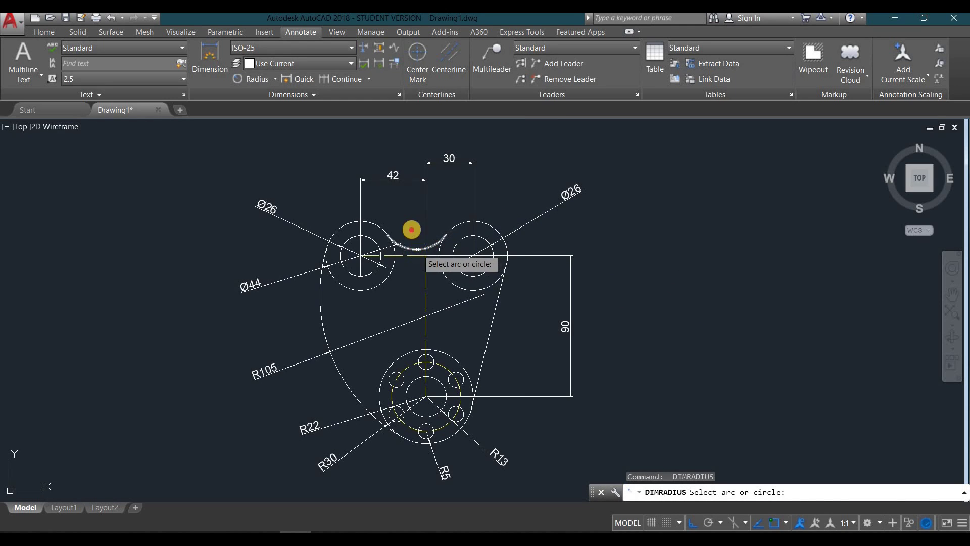
pyautogui.click(410, 221)
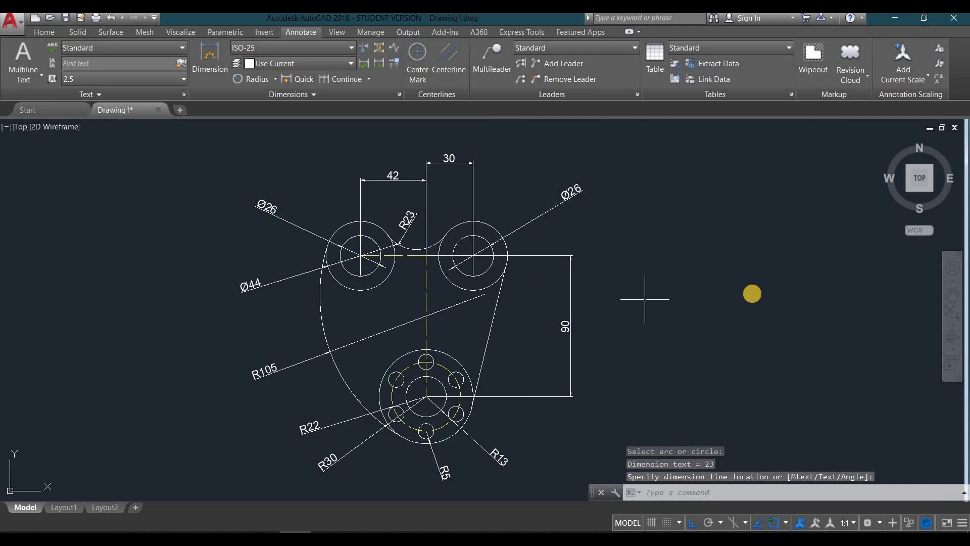